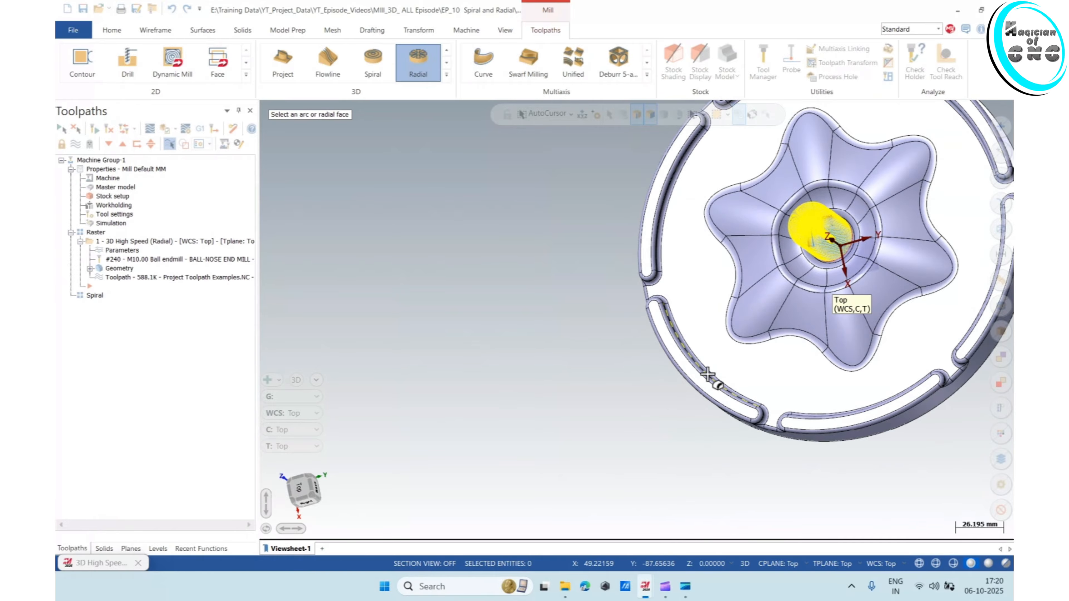
Take the radial toolpath's outer radius of 98.0 from the rim slot's arc and regenerate the toolpath.
click(710, 374)
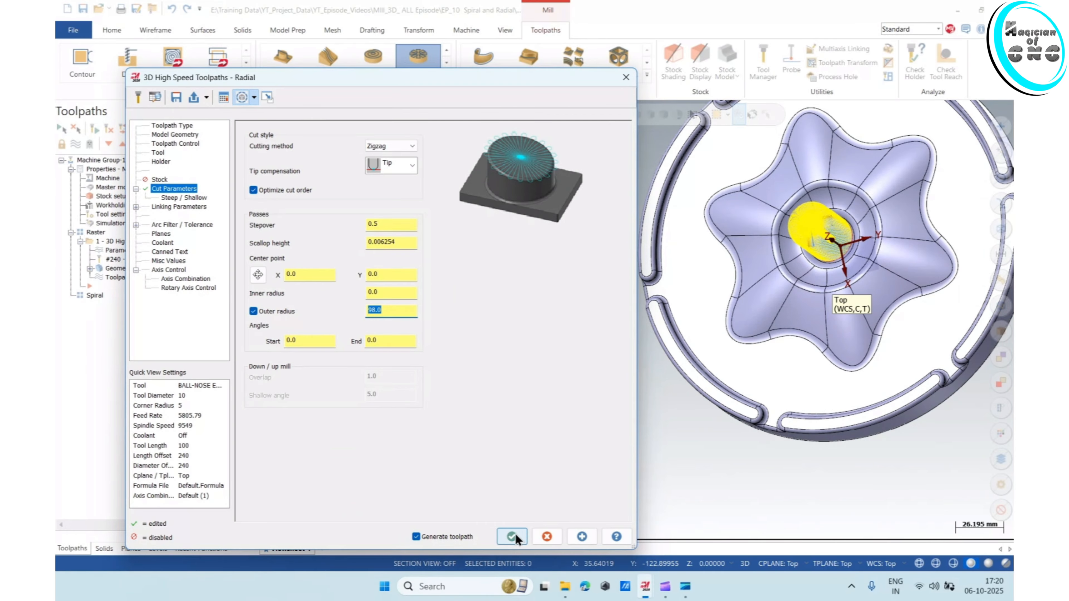
scroll(799, 484, down, 2)
middle_drag(854, 459, 917, 391)
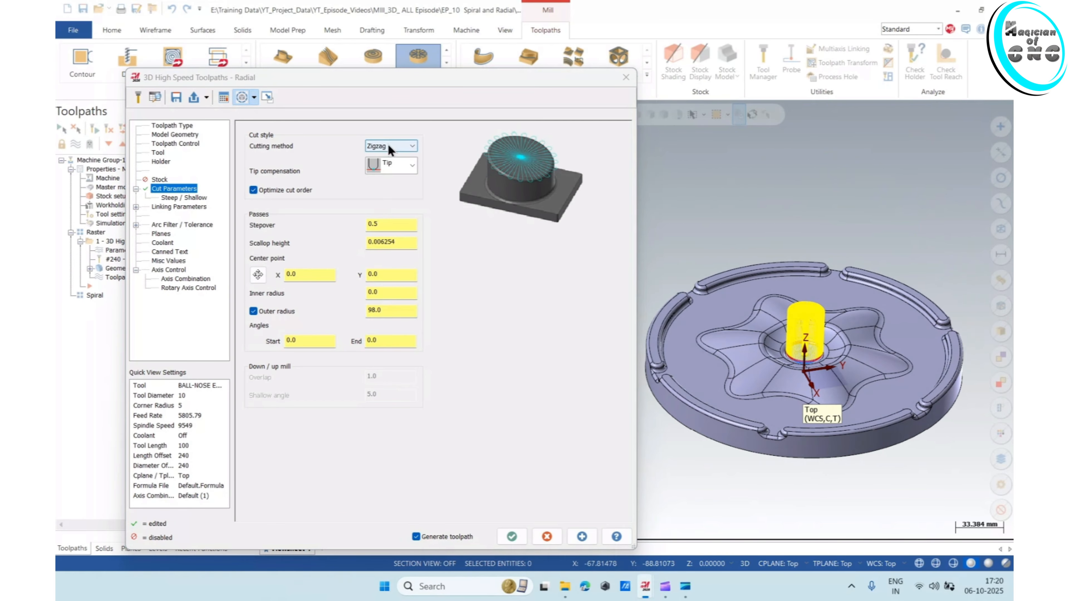
click(394, 314)
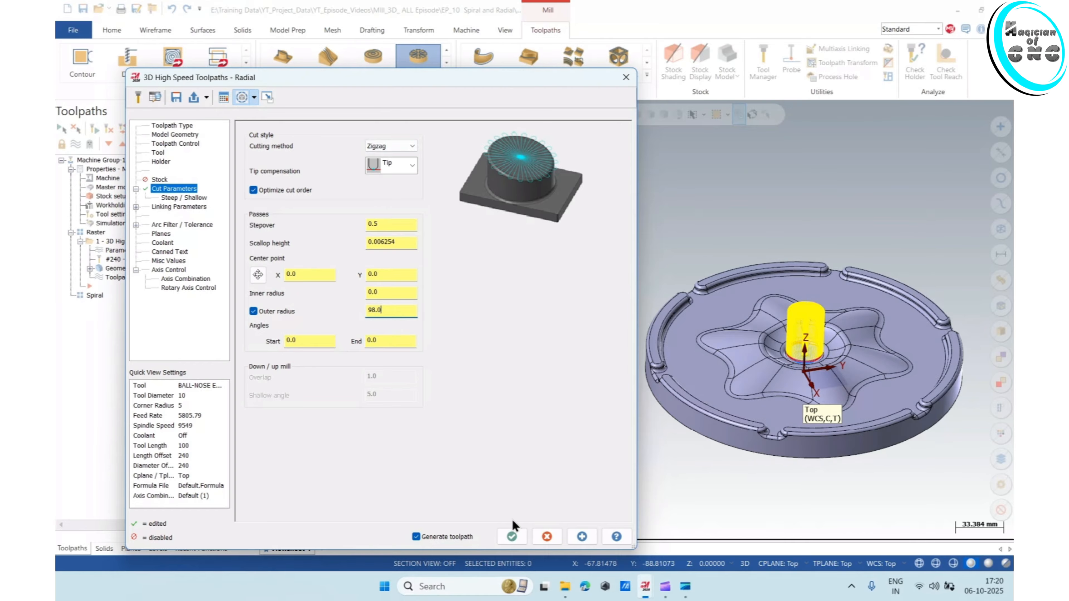
click(512, 538)
scroll(911, 376, up, 3)
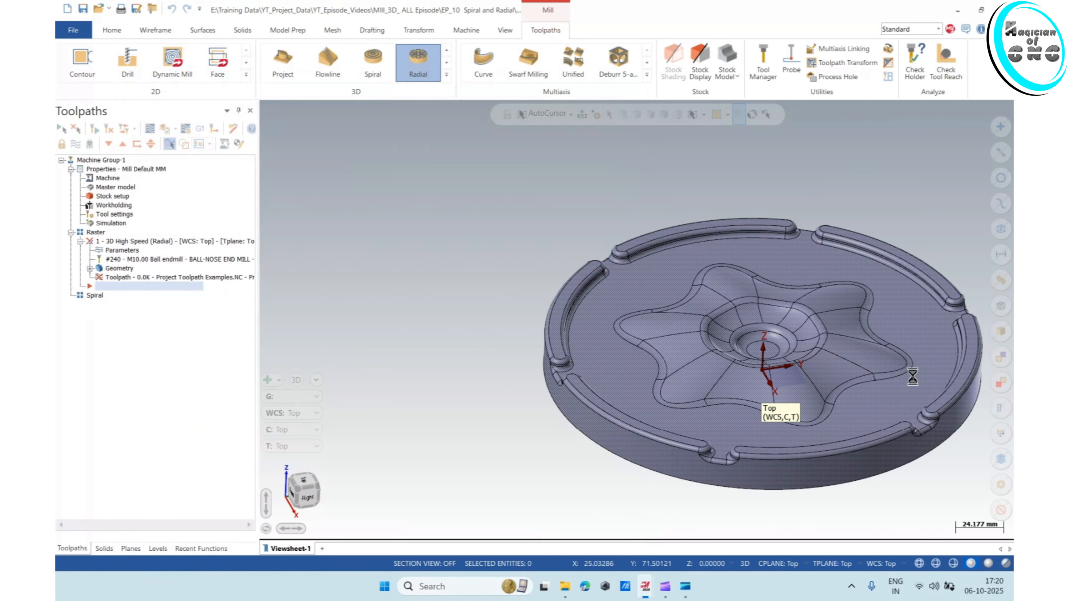
Backplot the regenerated radial toolpath over the star-shaped pocket, adjusting the playback speed, and close the simulation.
scroll(738, 335, up, 2)
middle_drag(704, 349, 680, 361)
click(149, 129)
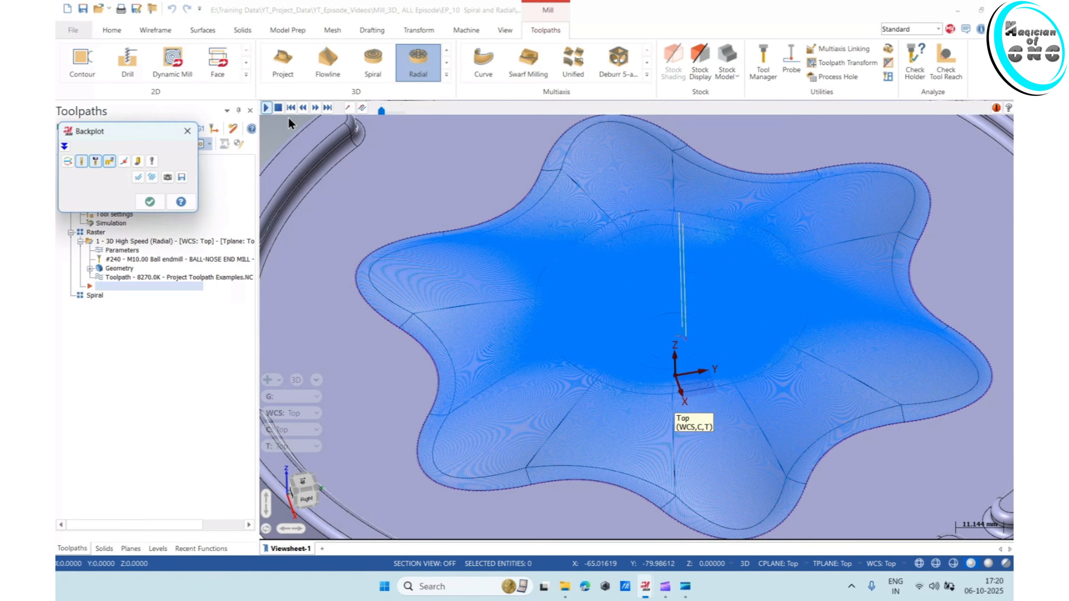
click(267, 108)
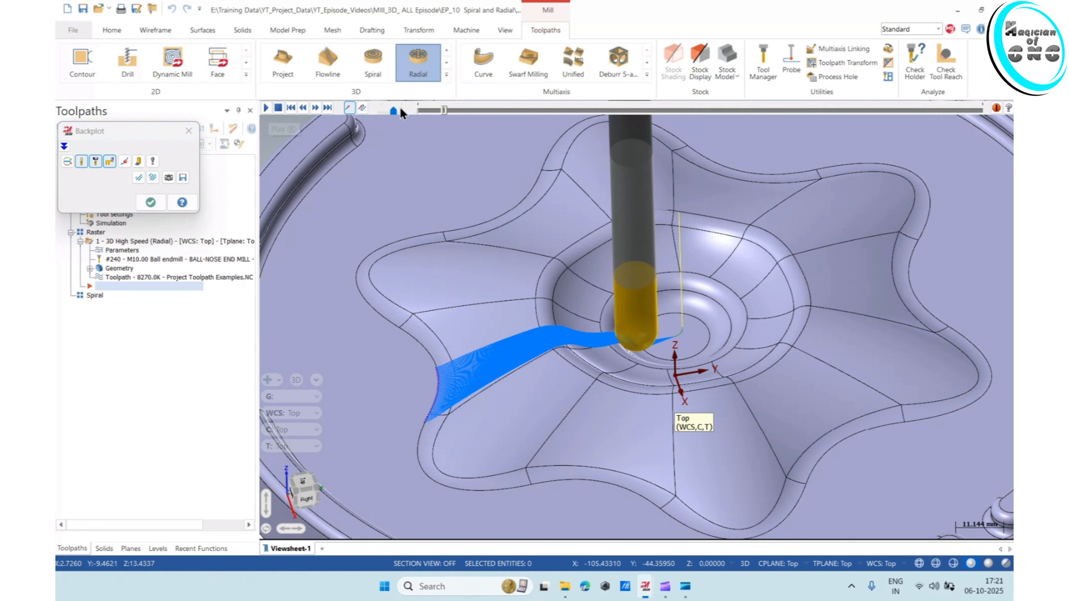
drag(397, 112, 382, 110)
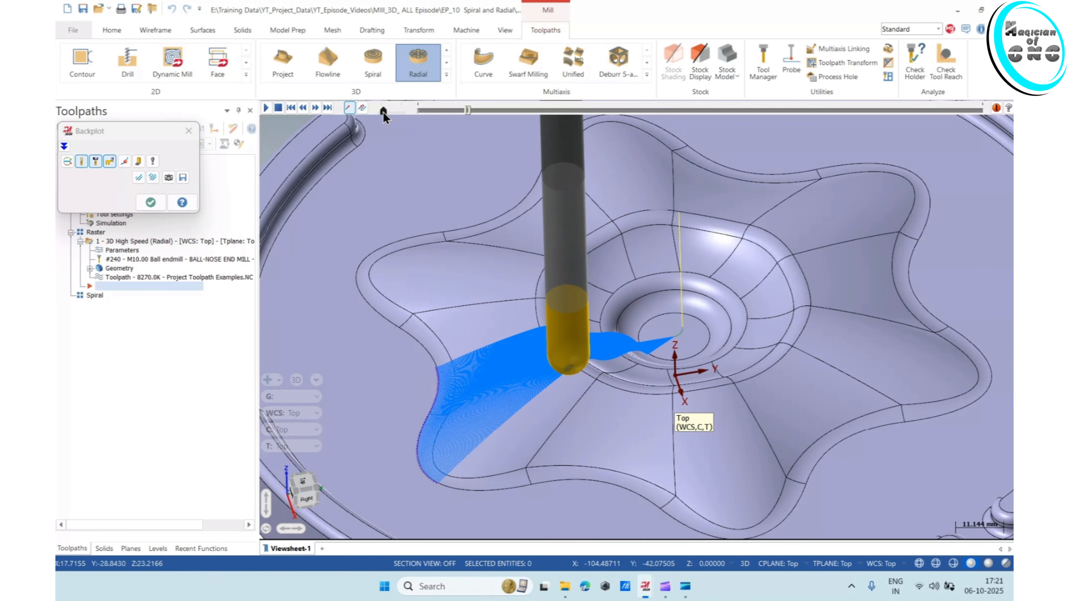
click(400, 111)
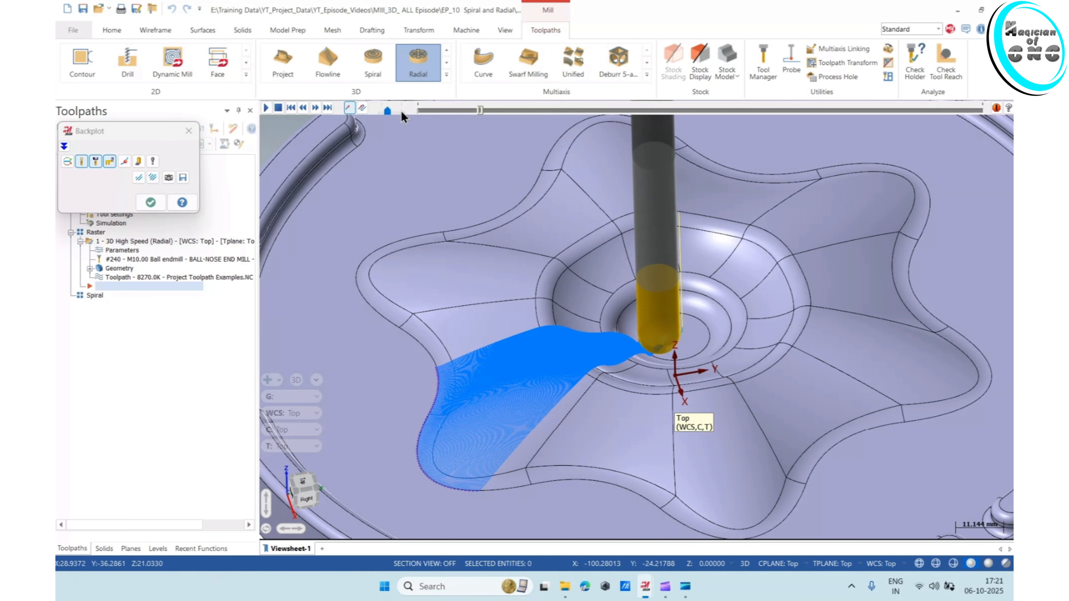
scroll(569, 388, down, 3)
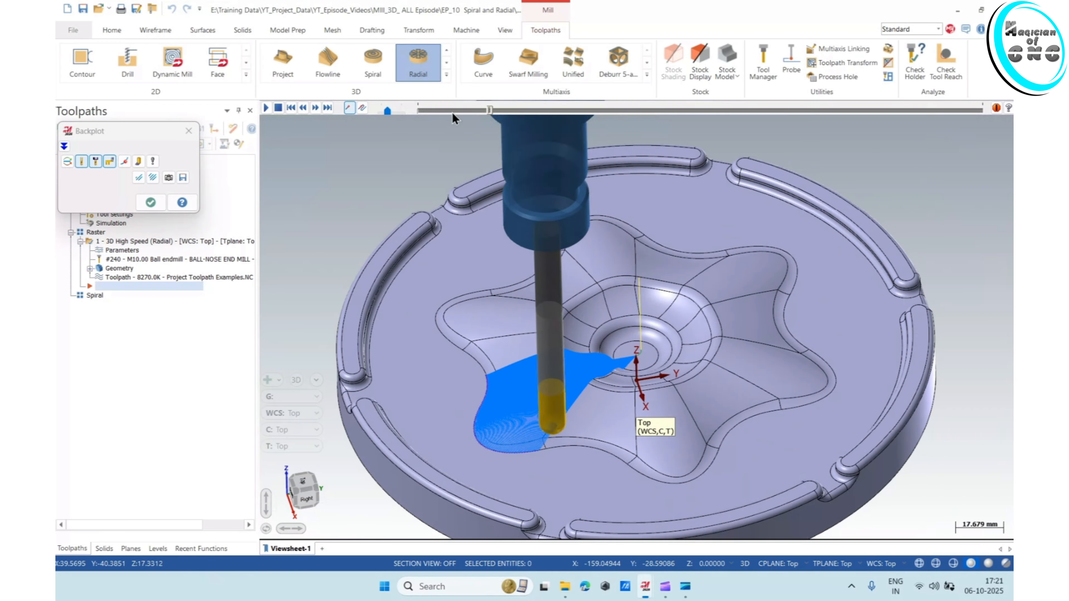
click(151, 203)
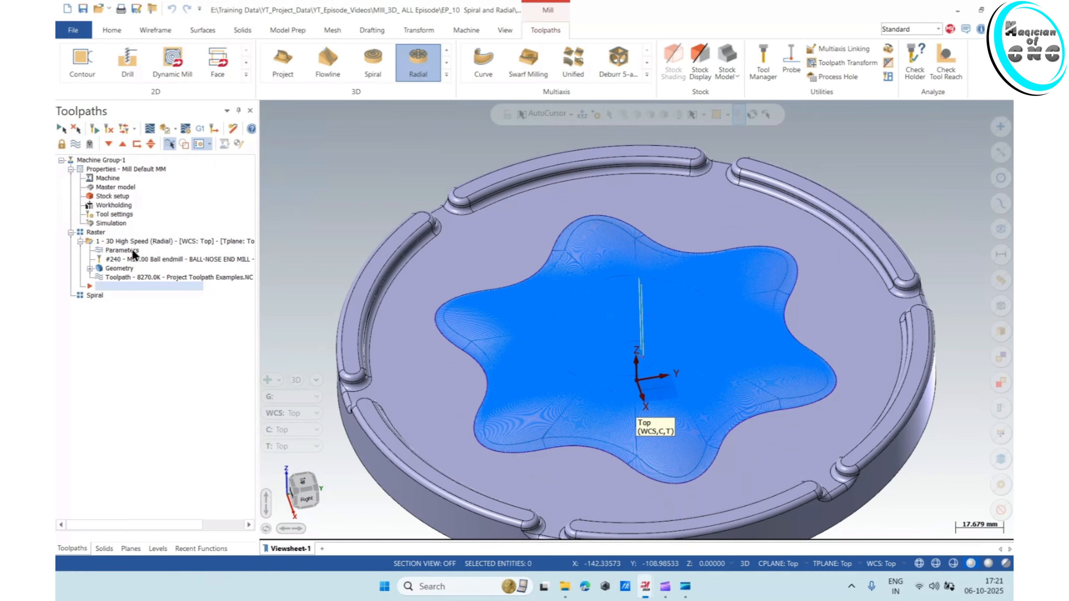
Set the radial toolpath's stepover to 1.0, regenerate it and backplot the coarser passes.
click(122, 250)
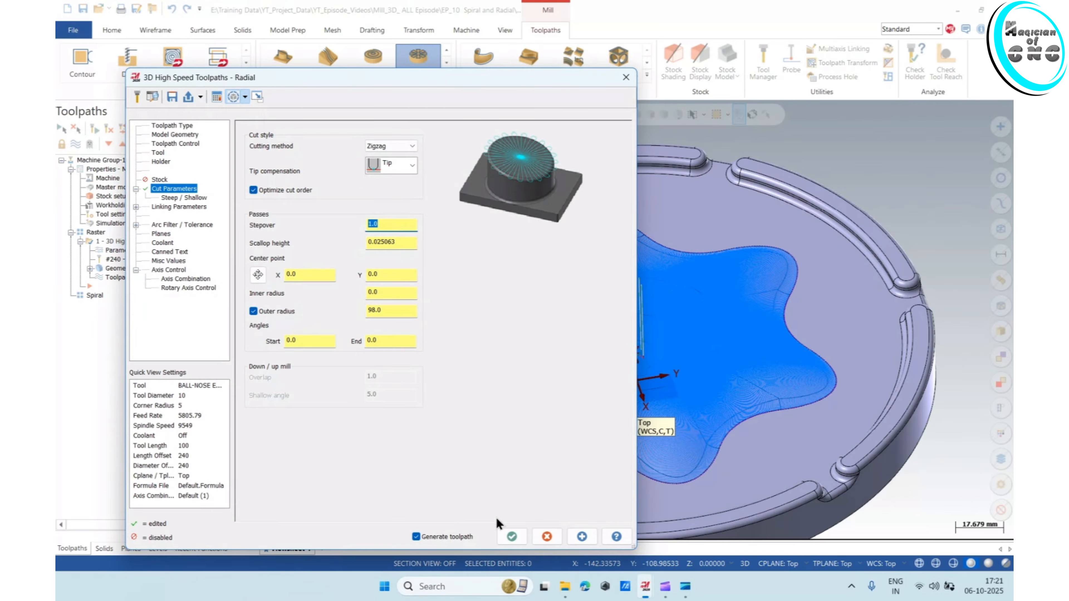
click(511, 537)
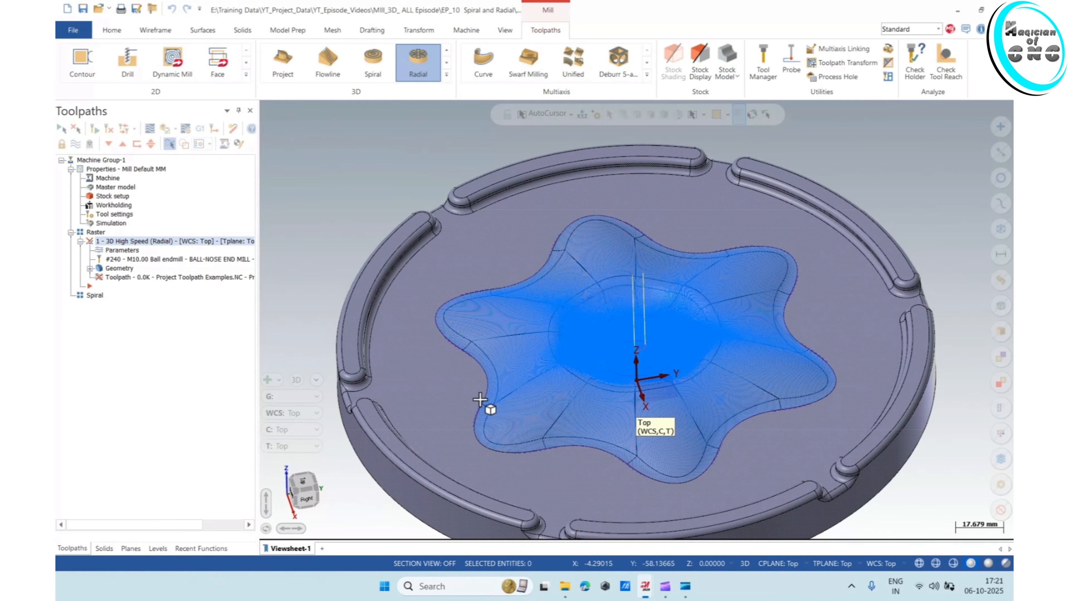
click(150, 130)
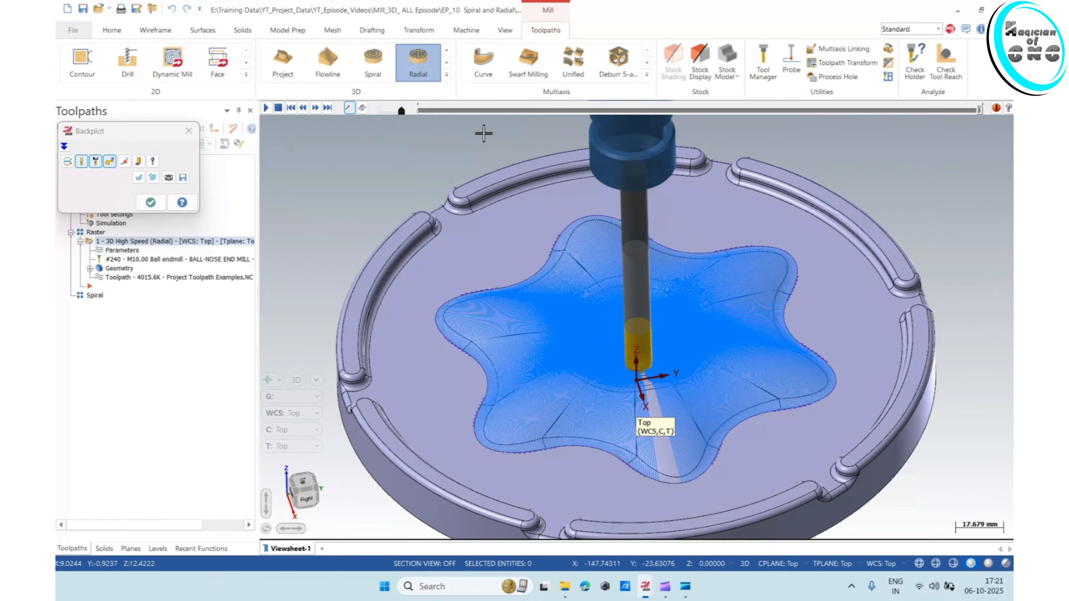
key(Escape)
scroll(632, 310, up, 5)
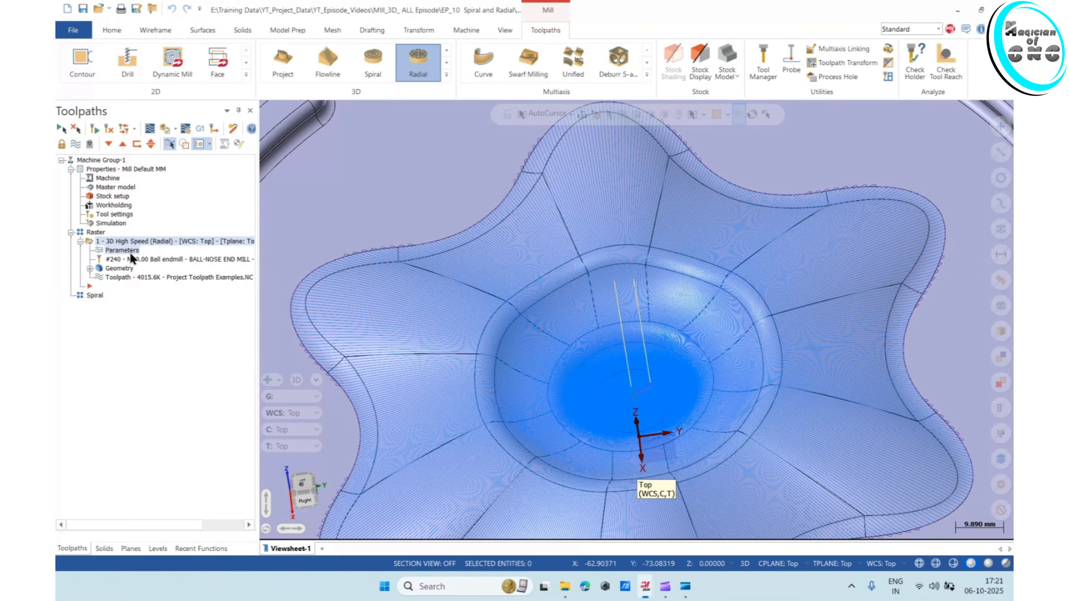
Set the inner radius to 15.0 from an arc around the central recess and regenerate the radial toolpath.
click(131, 252)
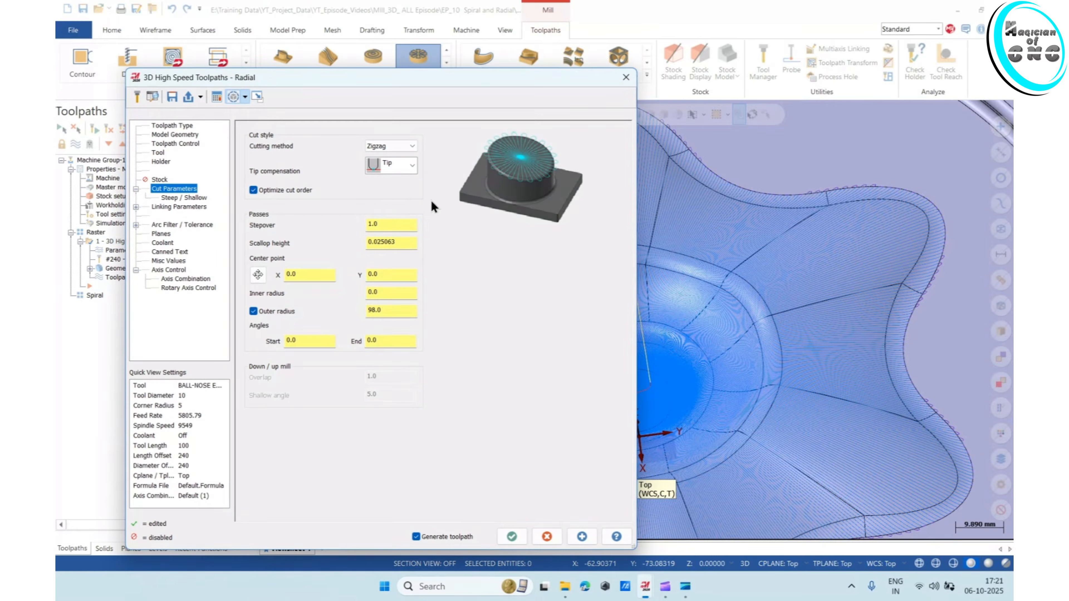
right_click(375, 293)
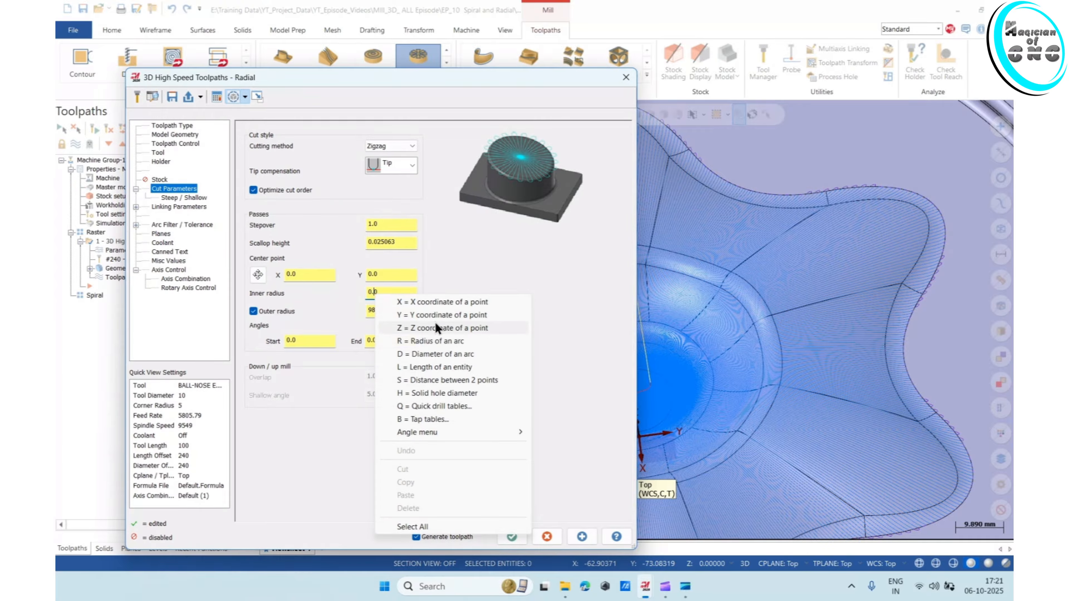
click(443, 344)
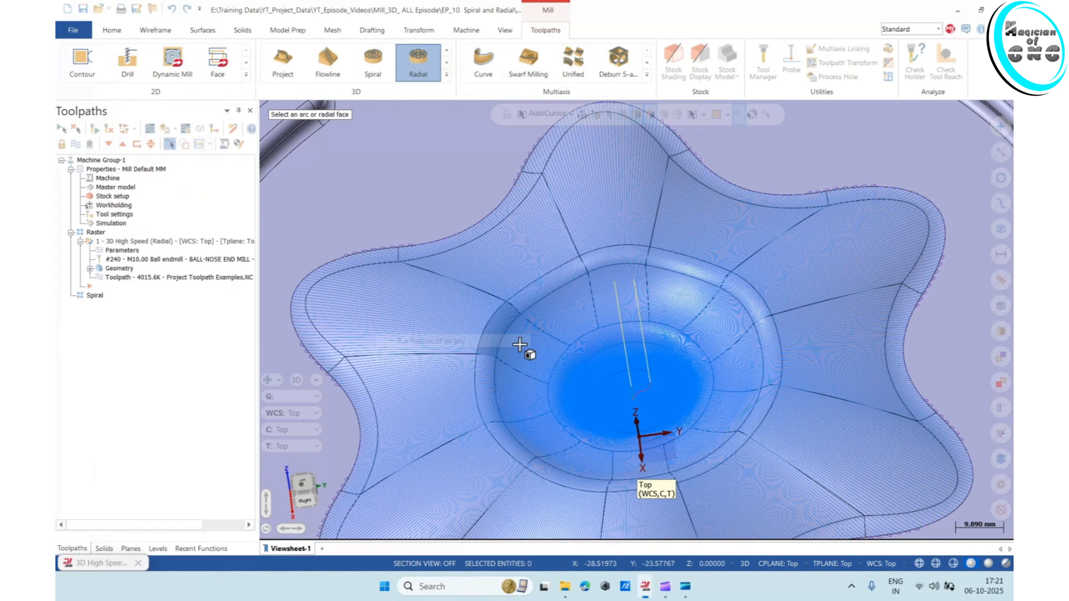
click(646, 322)
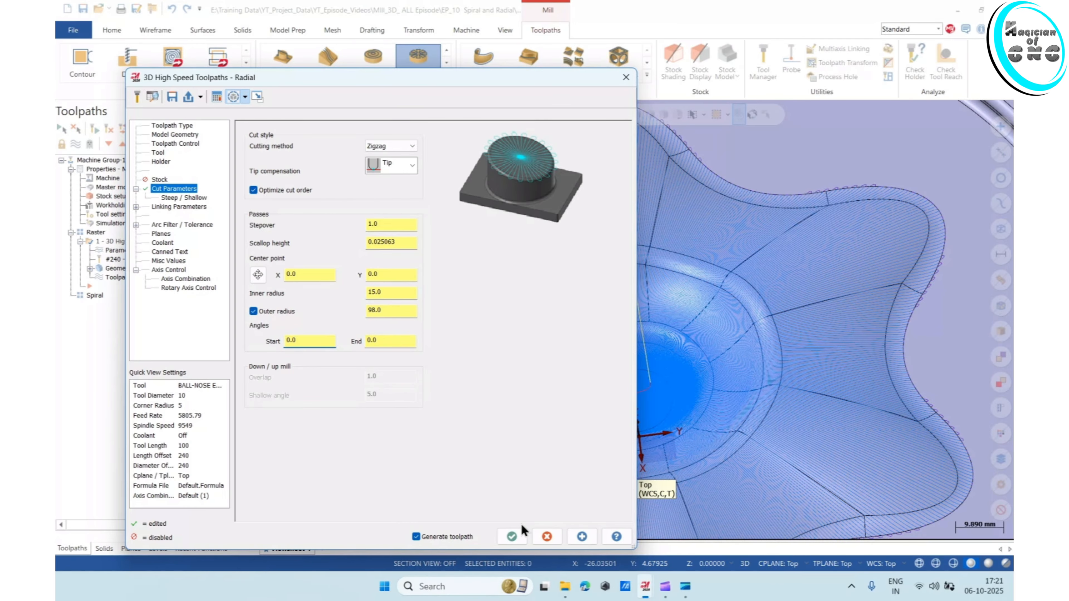
click(512, 536)
scroll(538, 412, down, 3)
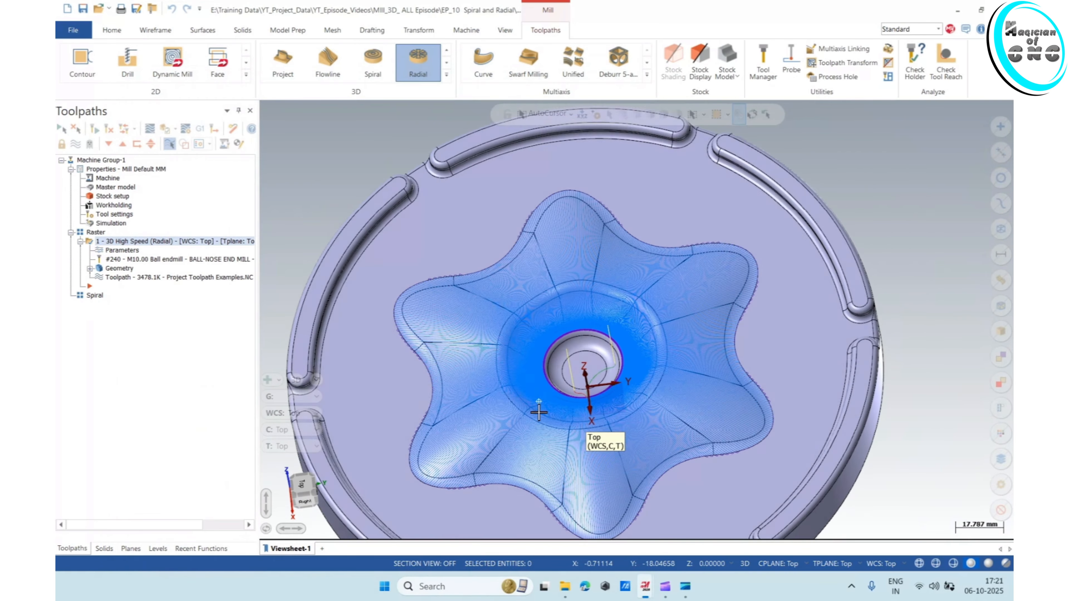
middle_drag(538, 412, 530, 392)
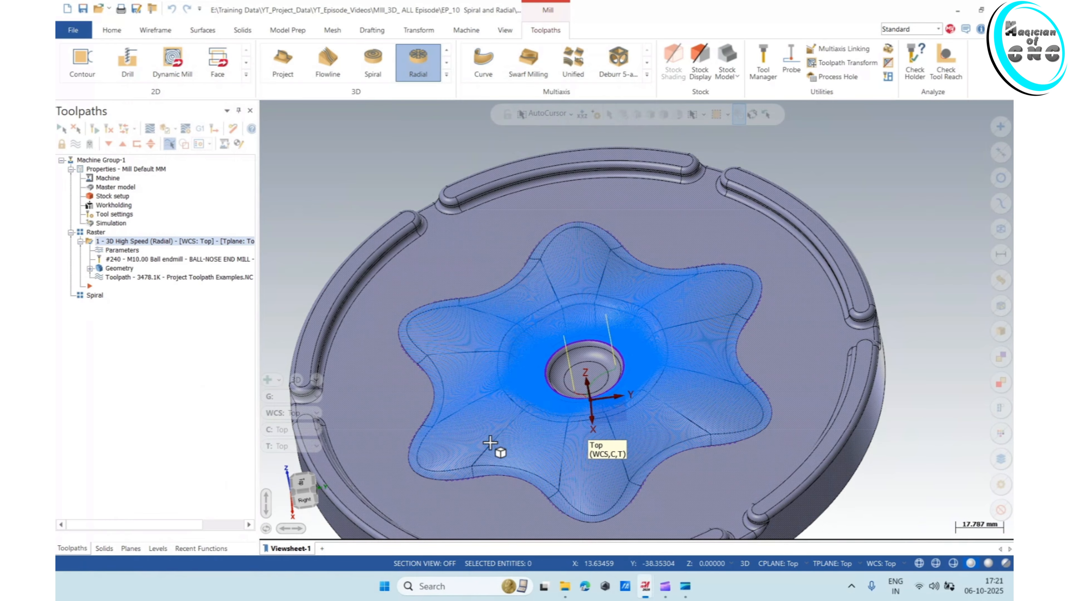
scroll(490, 443, up, 4)
scroll(565, 328, down, 1)
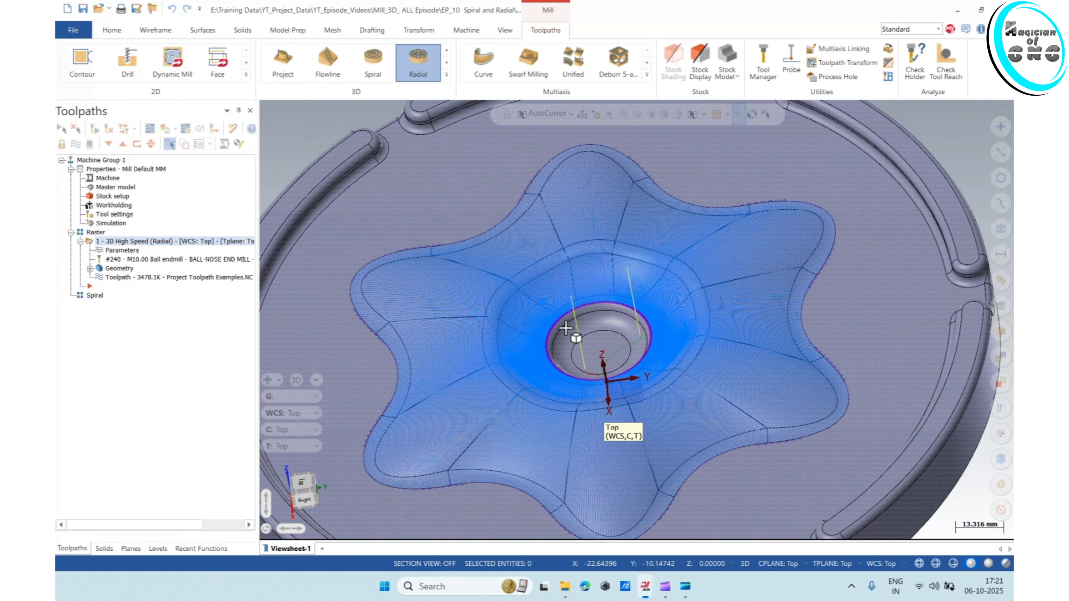
Turn off the outer radius limit in the radial cut parameters and regenerate the toolpath.
click(122, 250)
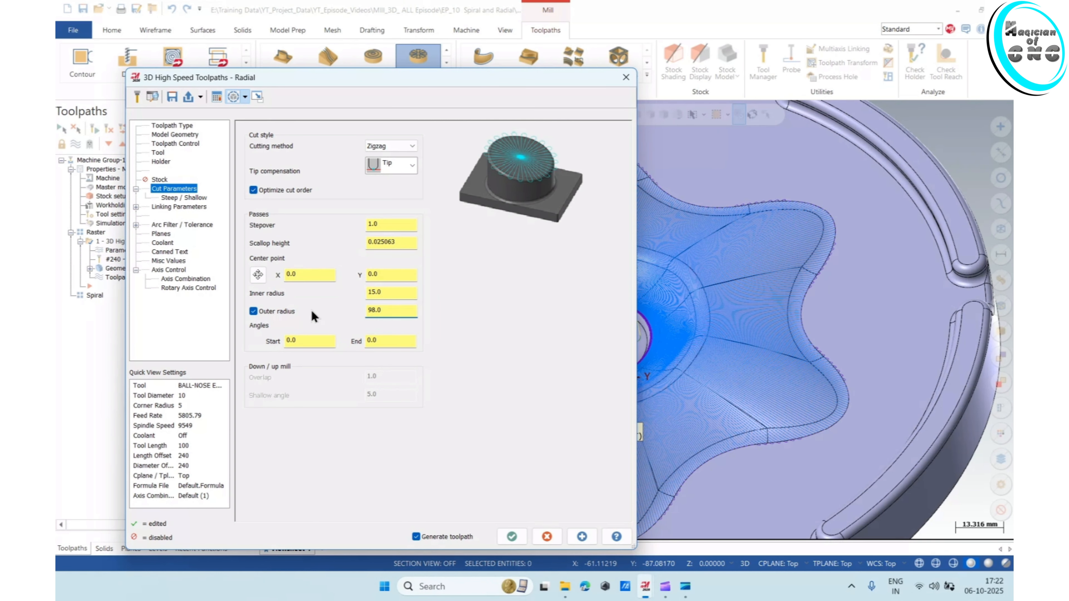
click(511, 535)
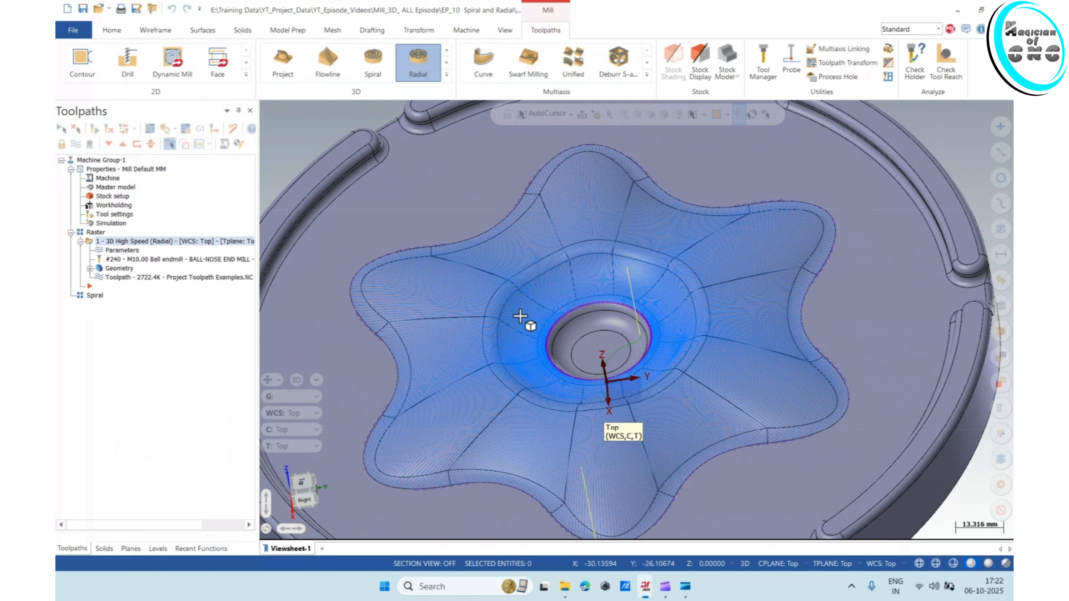
scroll(531, 366, up, 3)
scroll(547, 329, down, 3)
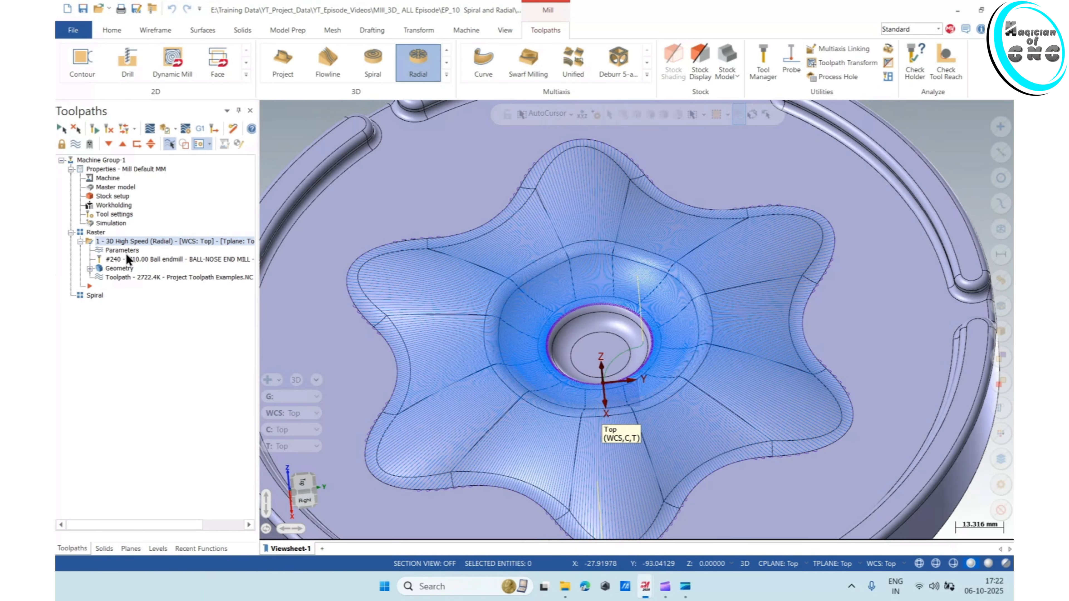
Limit the radial toolpath to a start angle of 30 and an end angle of 120, and regenerate it.
click(125, 252)
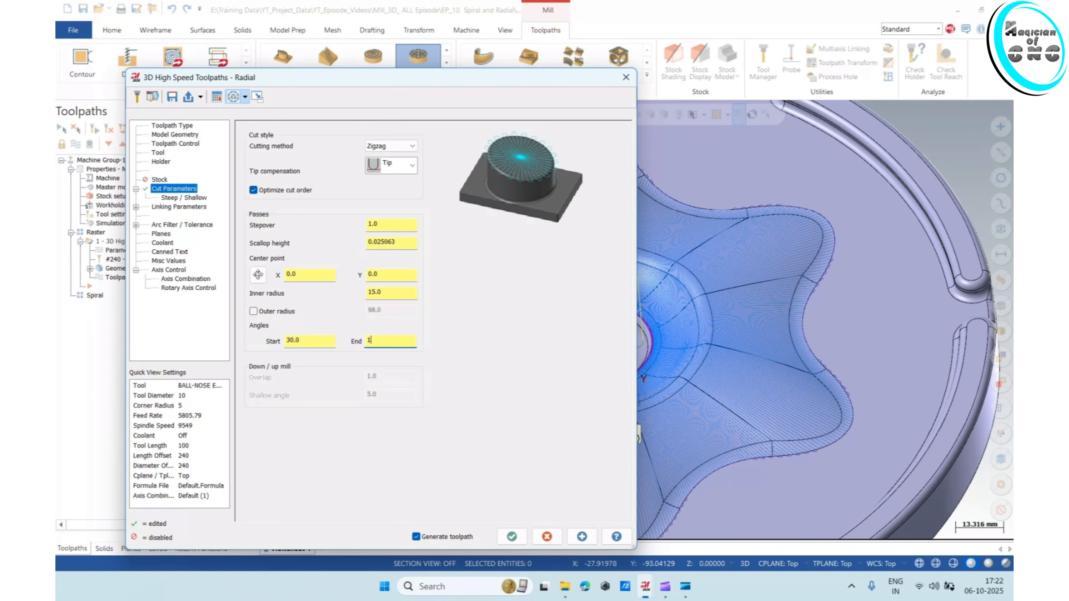
click(507, 534)
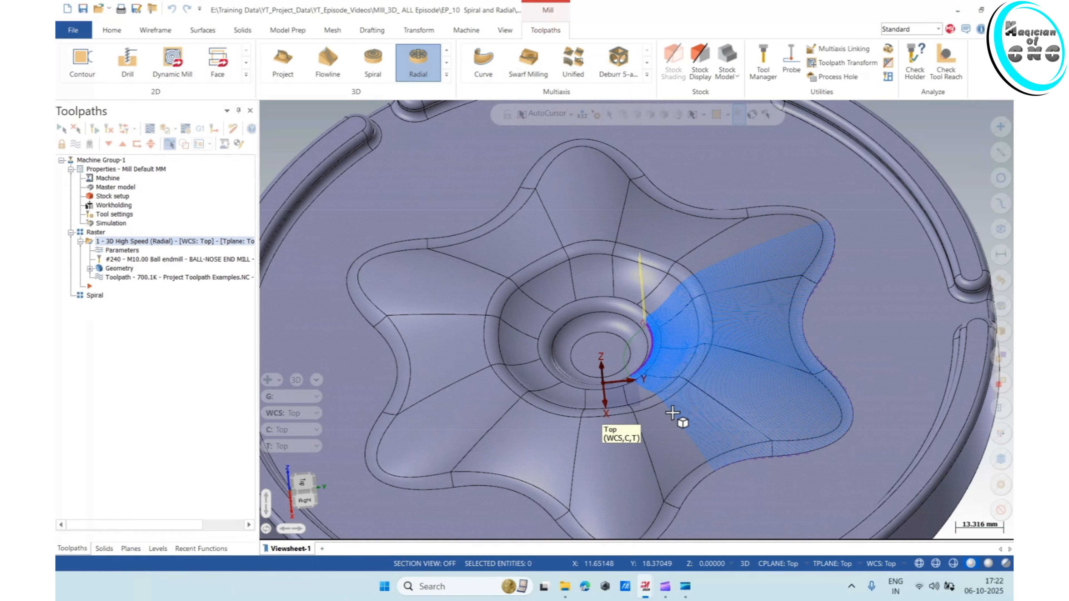
scroll(669, 408, down, 2)
middle_drag(658, 395, 696, 291)
Set the start angle to 0, enlarge the end angle to cover three quadrants, and regenerate the radial toolpath.
click(108, 248)
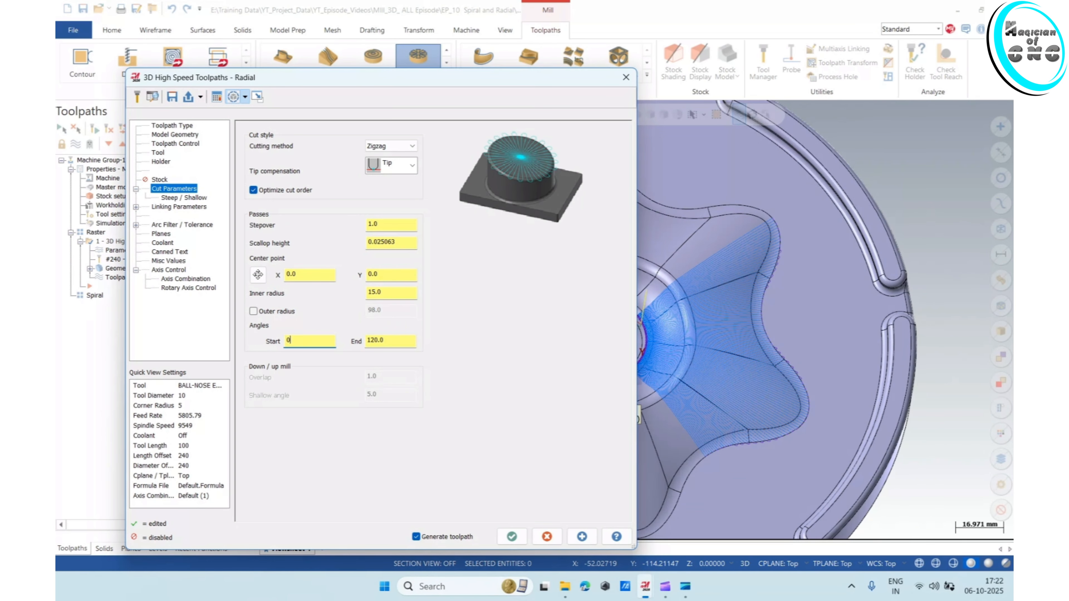
key(Tab)
click(511, 536)
scroll(570, 404, down, 2)
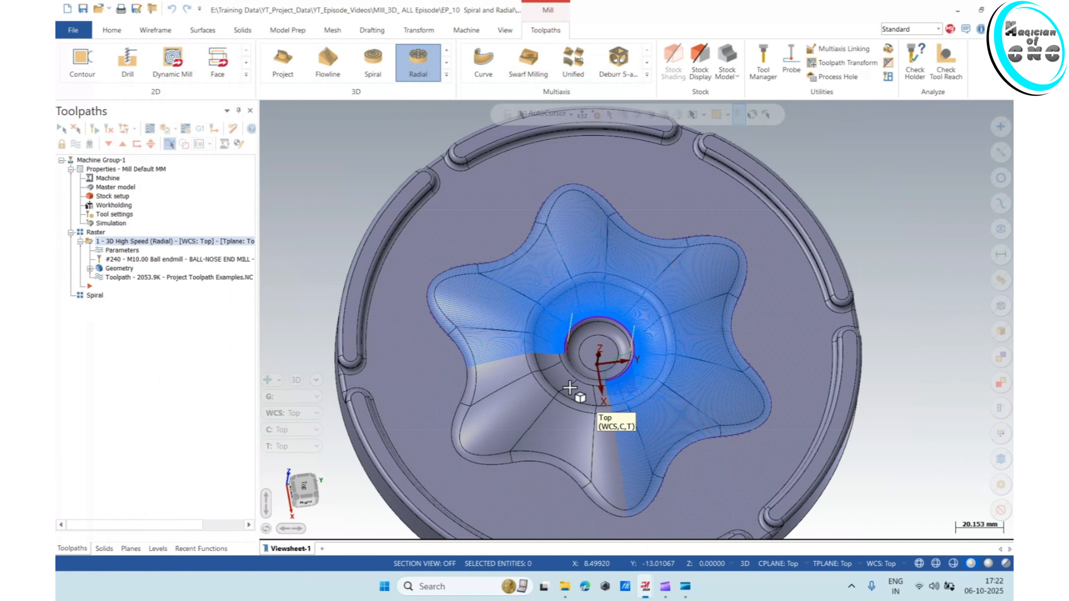
Examine the partial radial toolpath's angular coverage from the top view and from tilted views around the central recess.
right_click(873, 249)
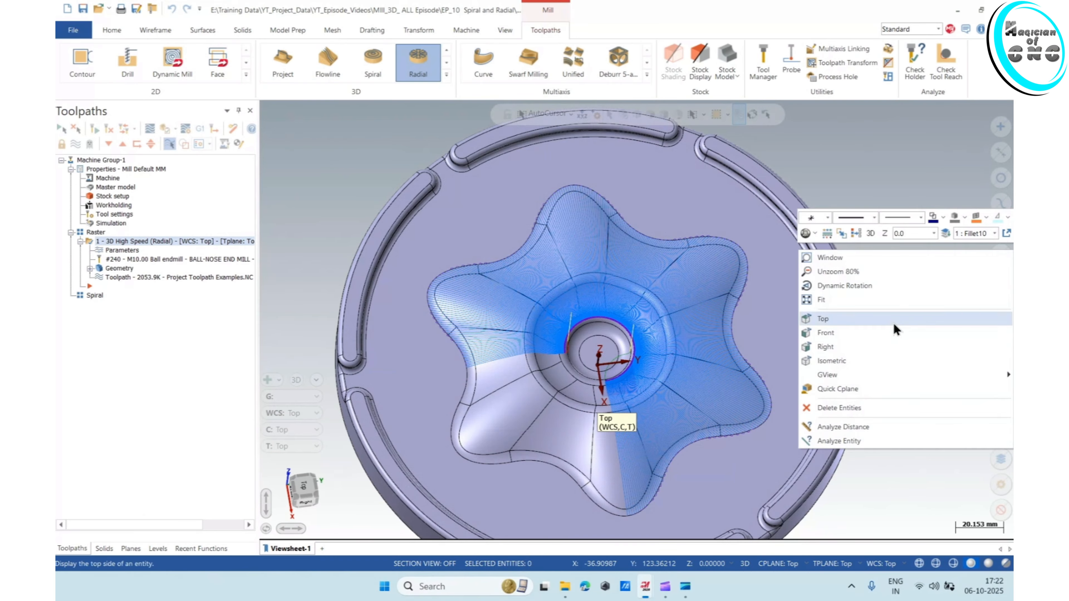
click(892, 317)
scroll(700, 335, up, 2)
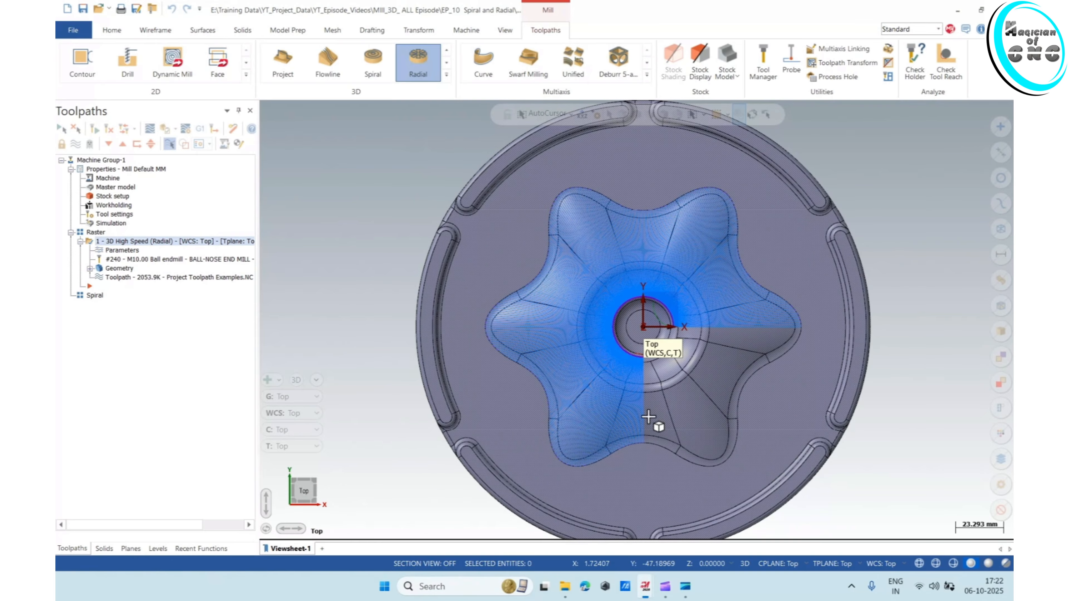
middle_drag(668, 431, 631, 353)
scroll(630, 352, up, 3)
scroll(630, 352, down, 3)
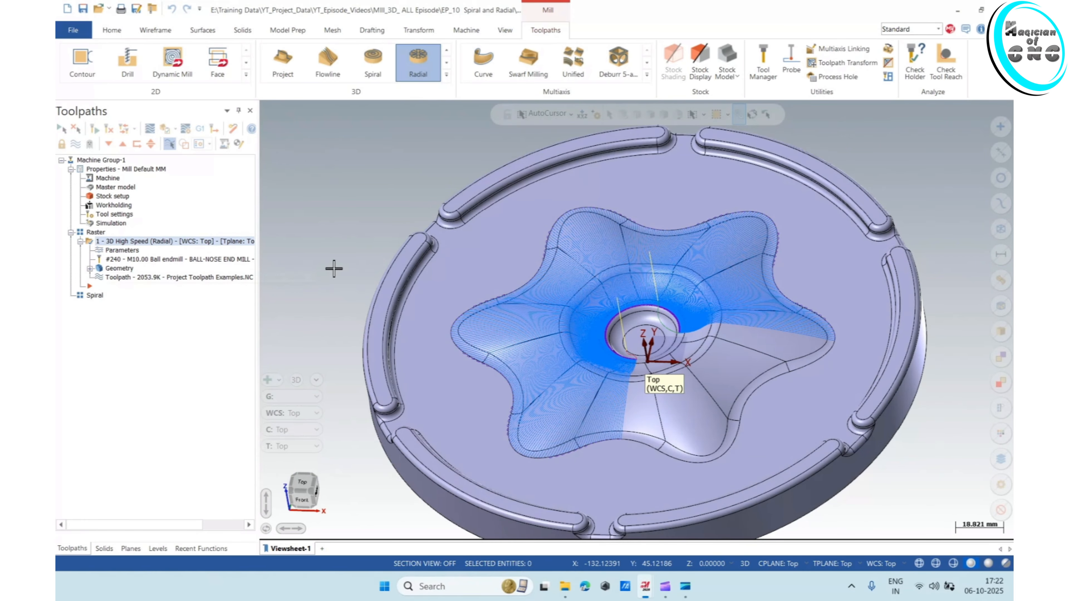
middle_drag(544, 374, 562, 361)
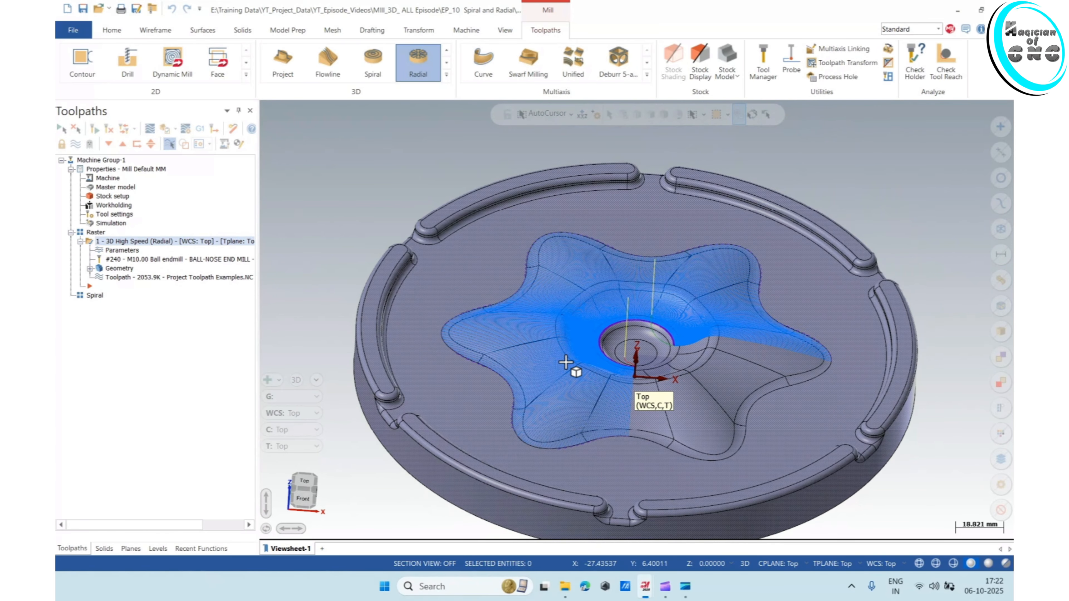
scroll(561, 361, up, 2)
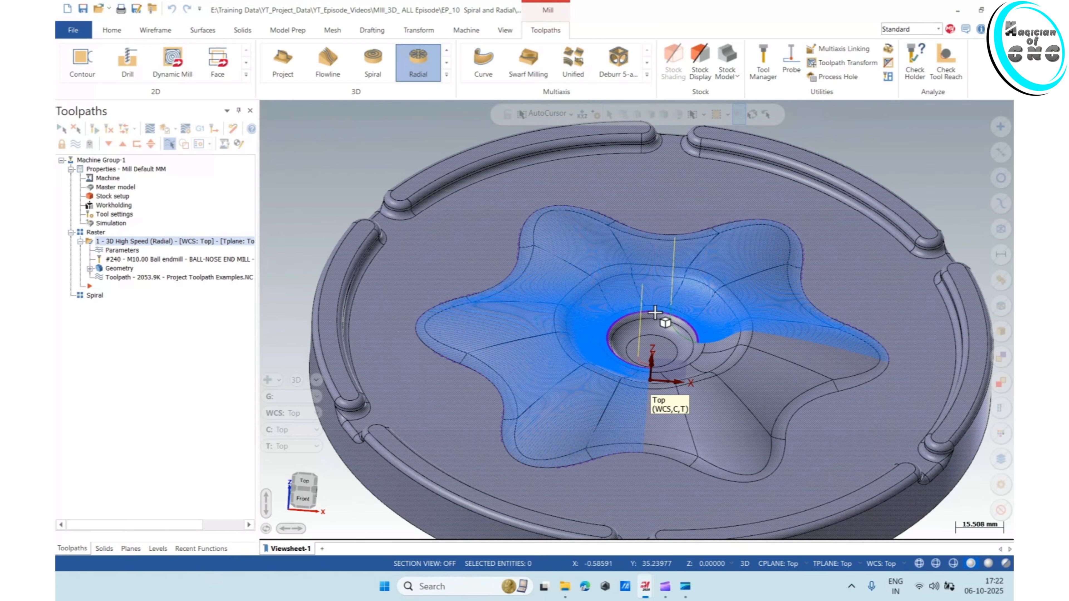
scroll(681, 296, up, 3)
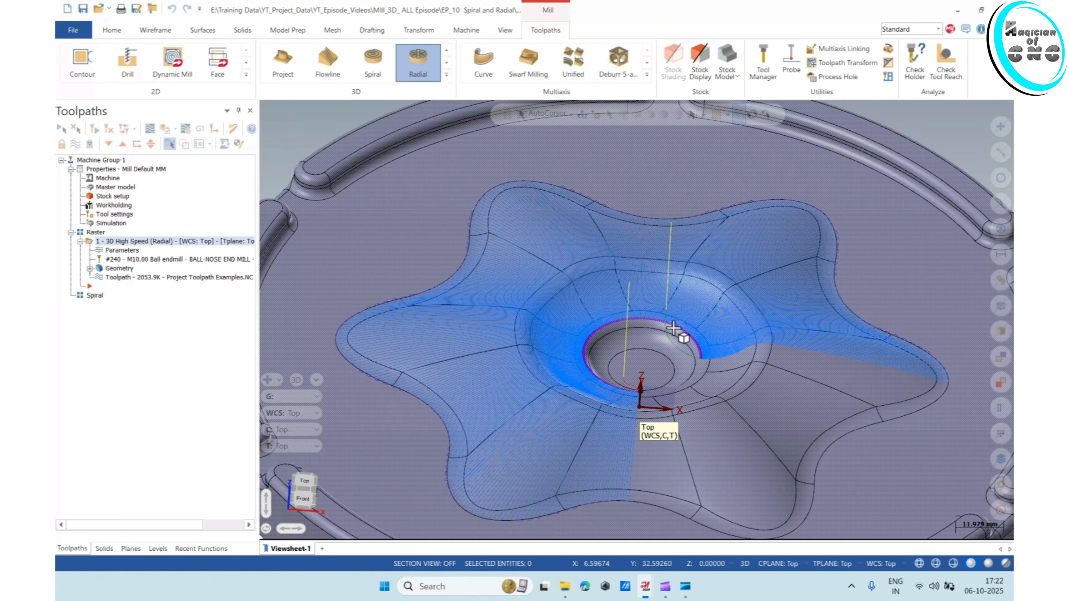
scroll(636, 355, down, 2)
middle_drag(631, 354, 653, 343)
scroll(654, 343, up, 2)
scroll(610, 360, down, 1)
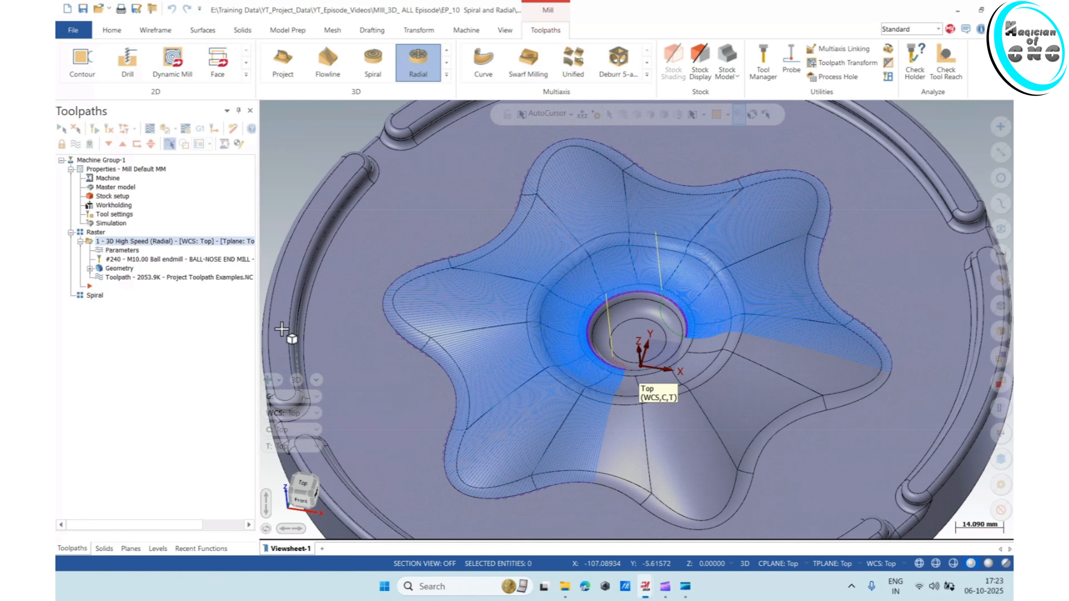
Copy the radial operation into the empty Spiral toolpath group.
scroll(622, 345, down, 2)
middle_drag(625, 347, 631, 352)
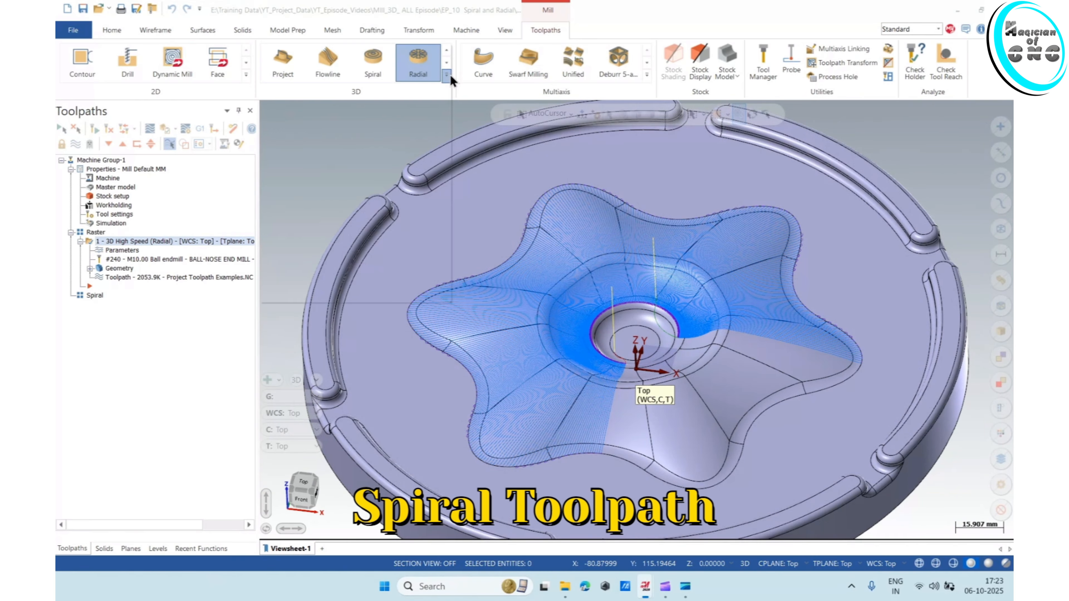
click(447, 74)
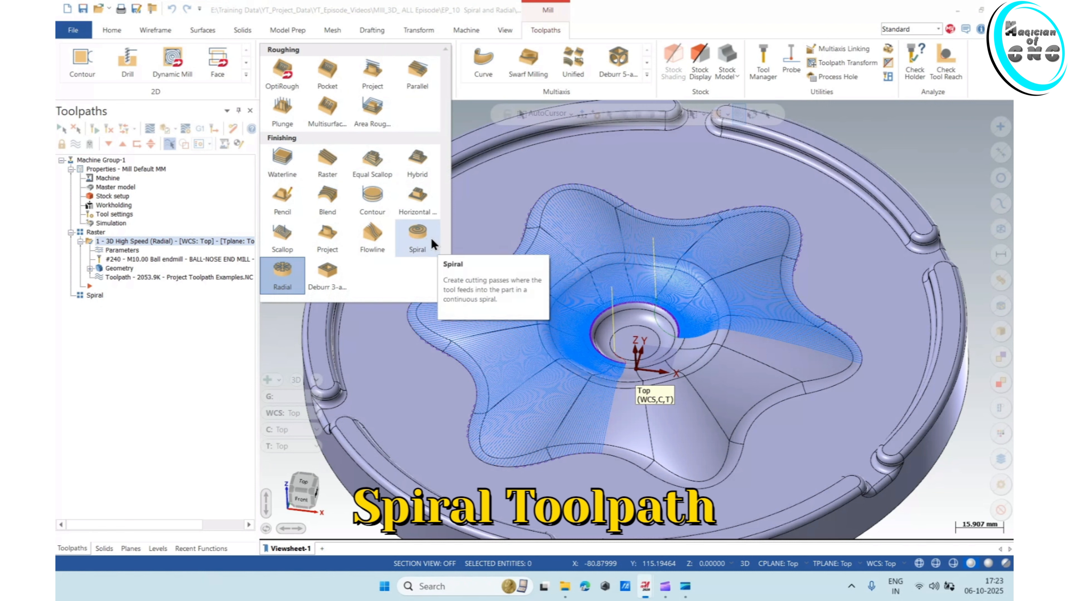
click(153, 339)
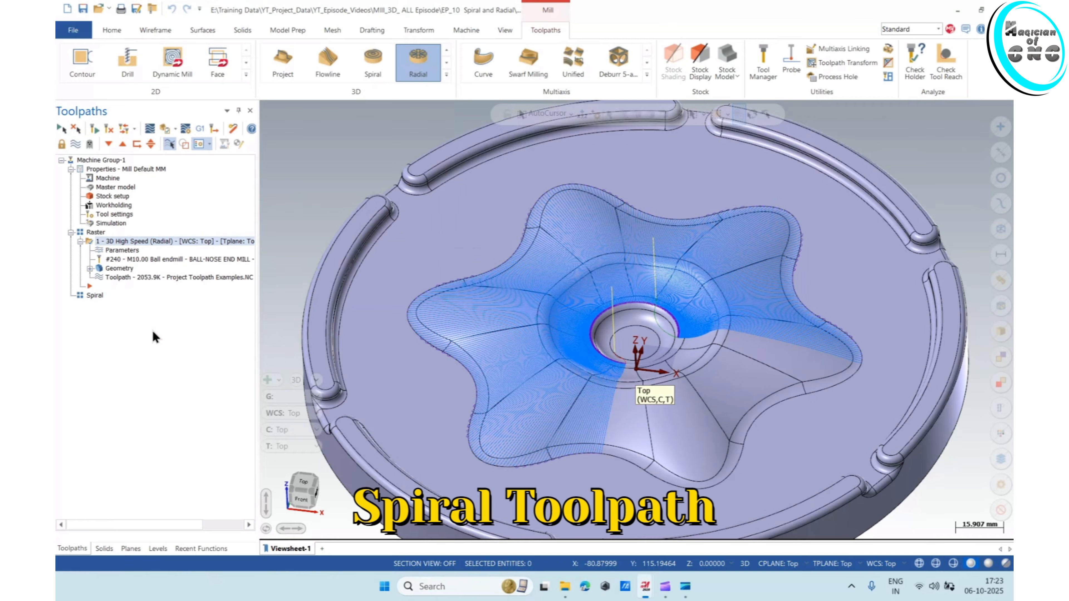
click(101, 296)
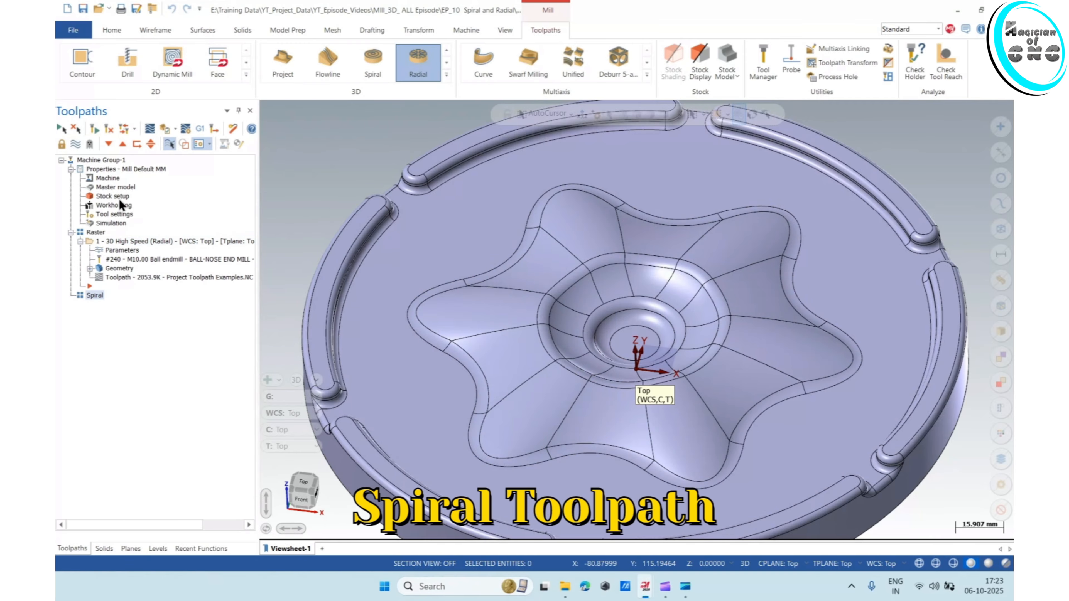
click(142, 142)
key(ctrl+v)
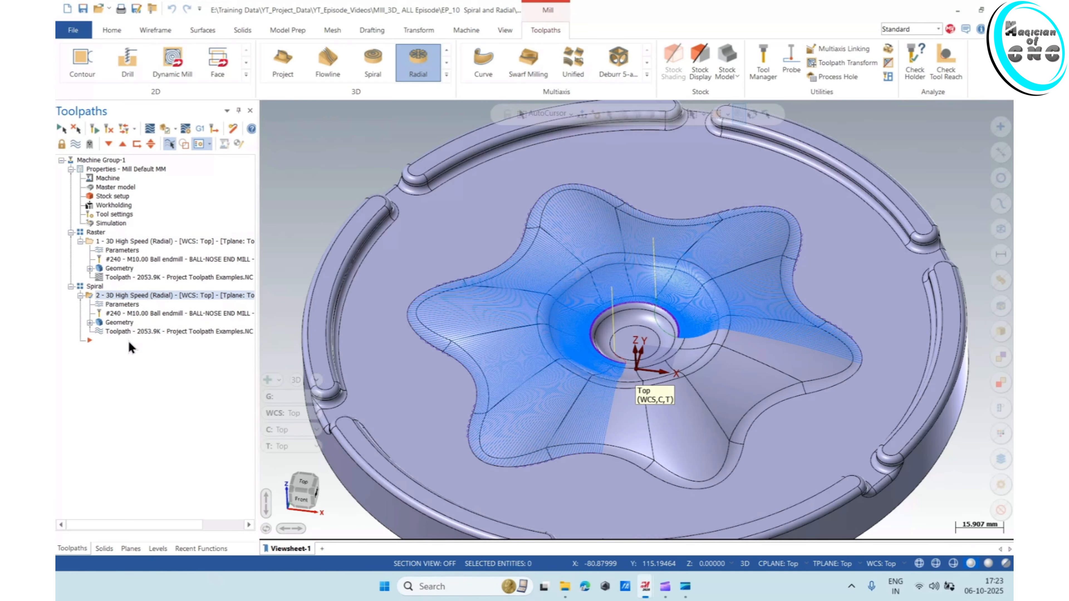
Change the copied operation's finishing toolpath type to Spiral and review its containment boundary and tool settings.
click(122, 305)
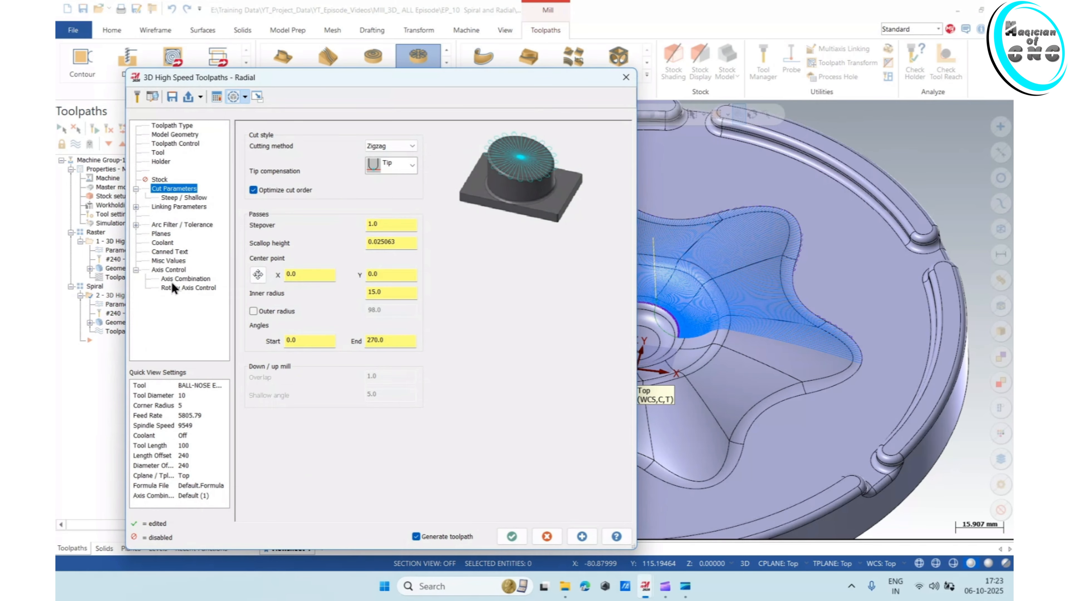
click(171, 126)
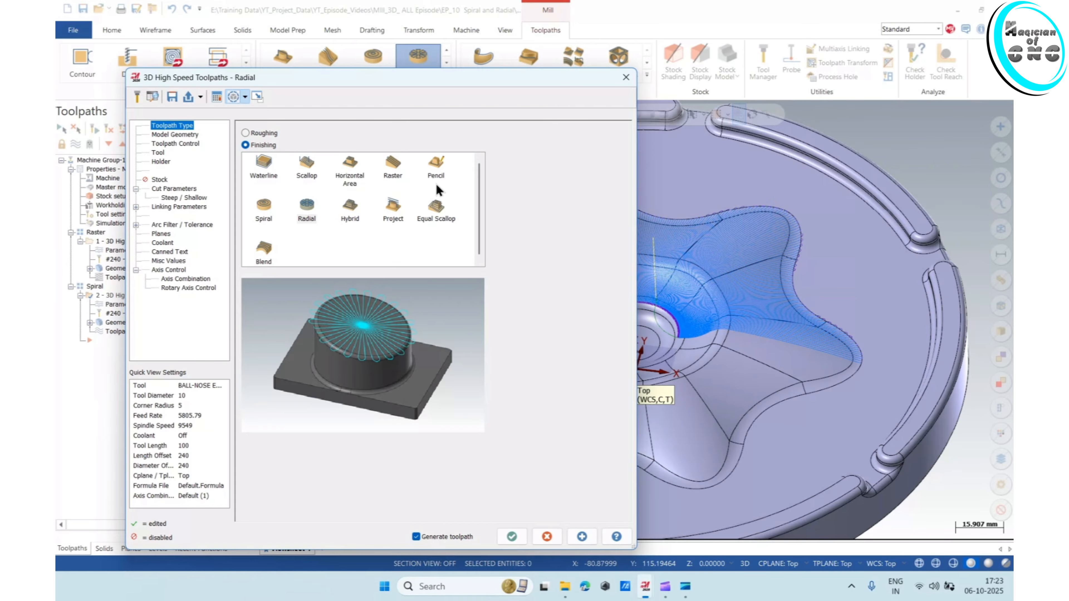
click(271, 207)
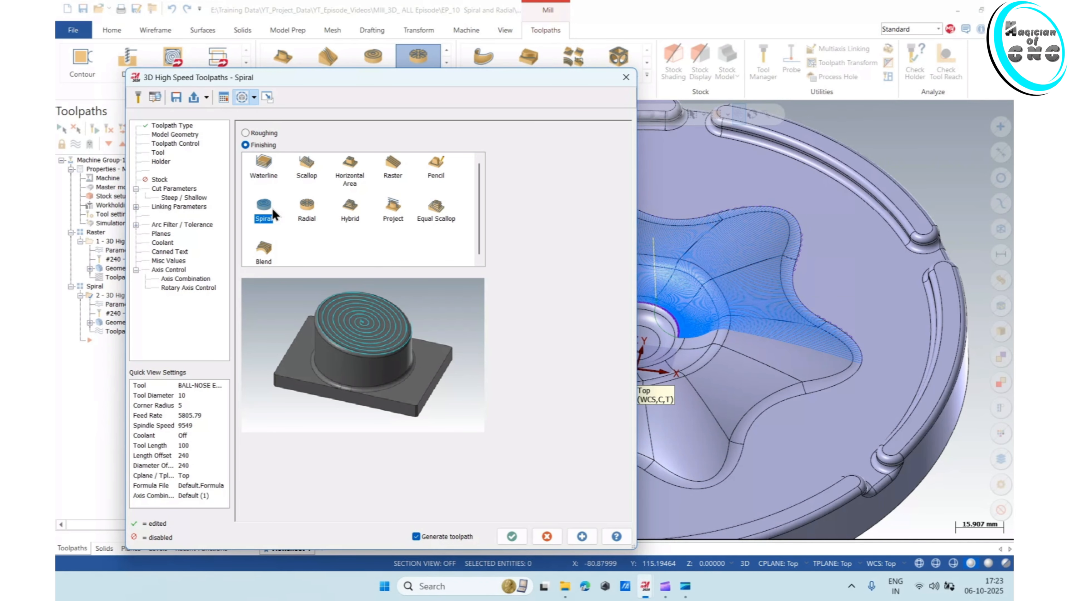
click(185, 133)
click(175, 144)
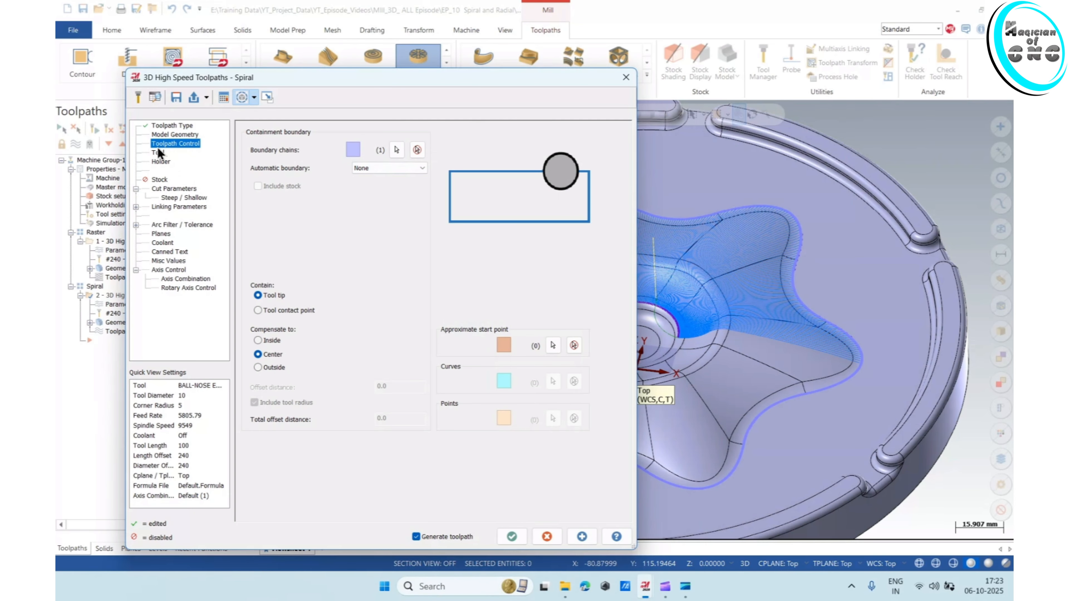
click(158, 153)
Set the spiral's inner radius to 0.0 in the cut parameters and generate the toolpath.
click(169, 189)
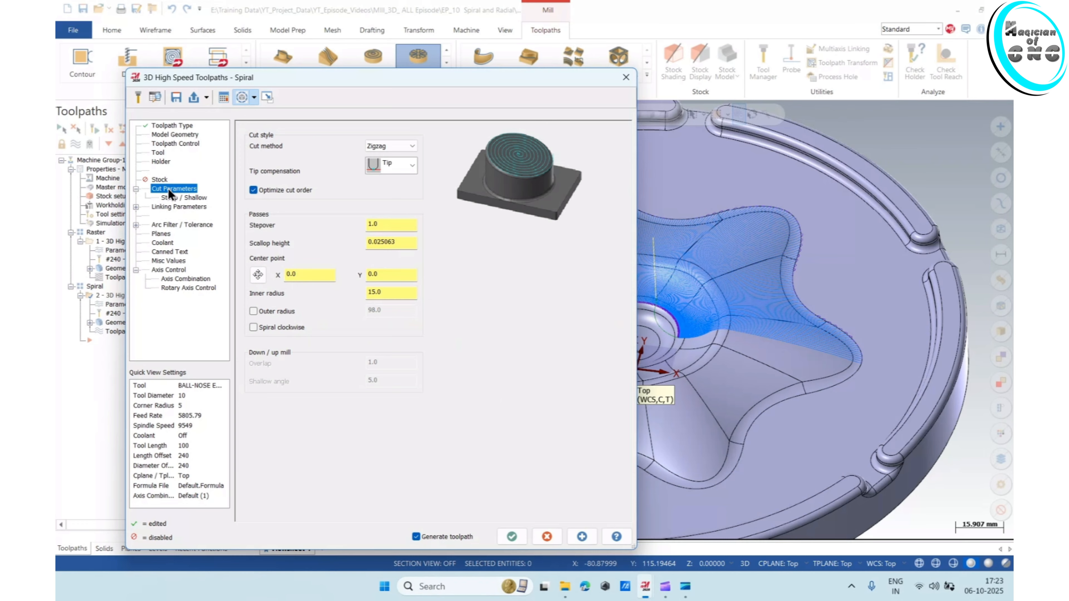
click(401, 242)
click(382, 274)
scroll(724, 358, down, 4)
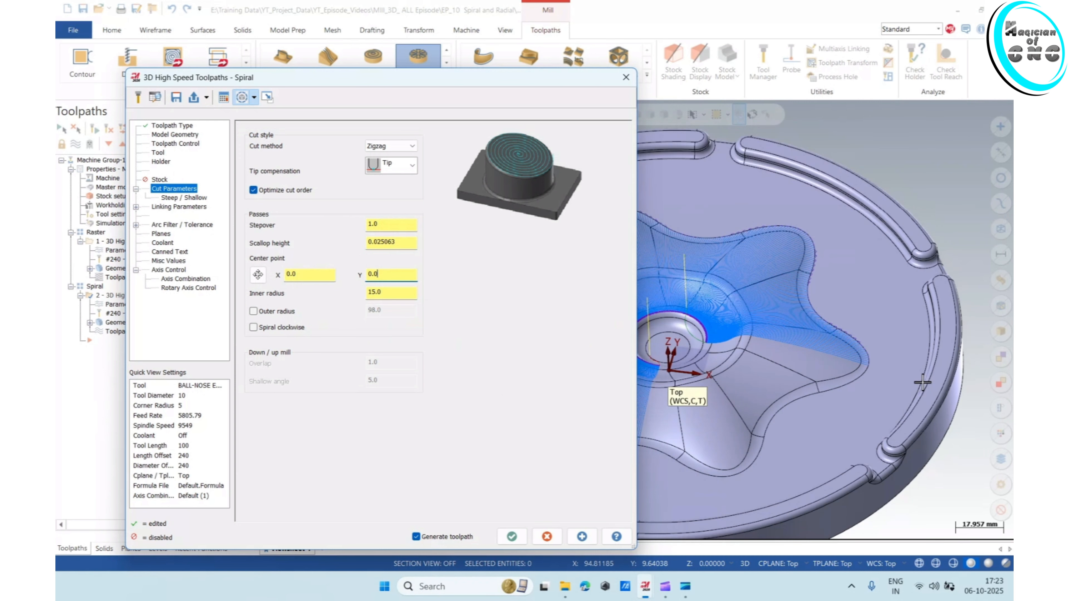
scroll(737, 365, up, 4)
mouse_move(739, 373)
middle_down()
mouse_move(749, 348)
mouse_move(736, 354)
middle_up()
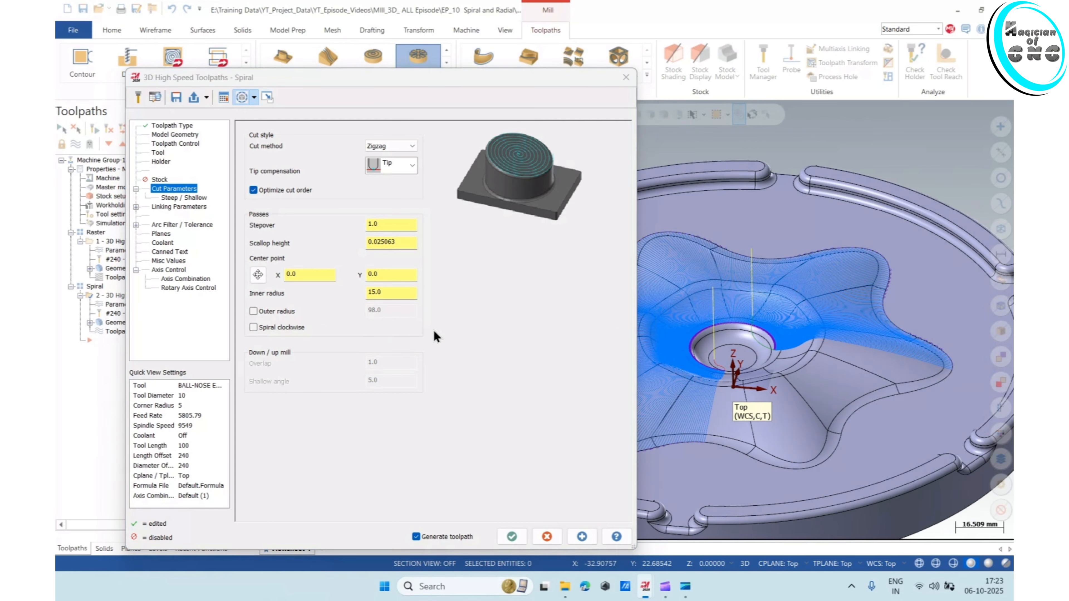
click(323, 275)
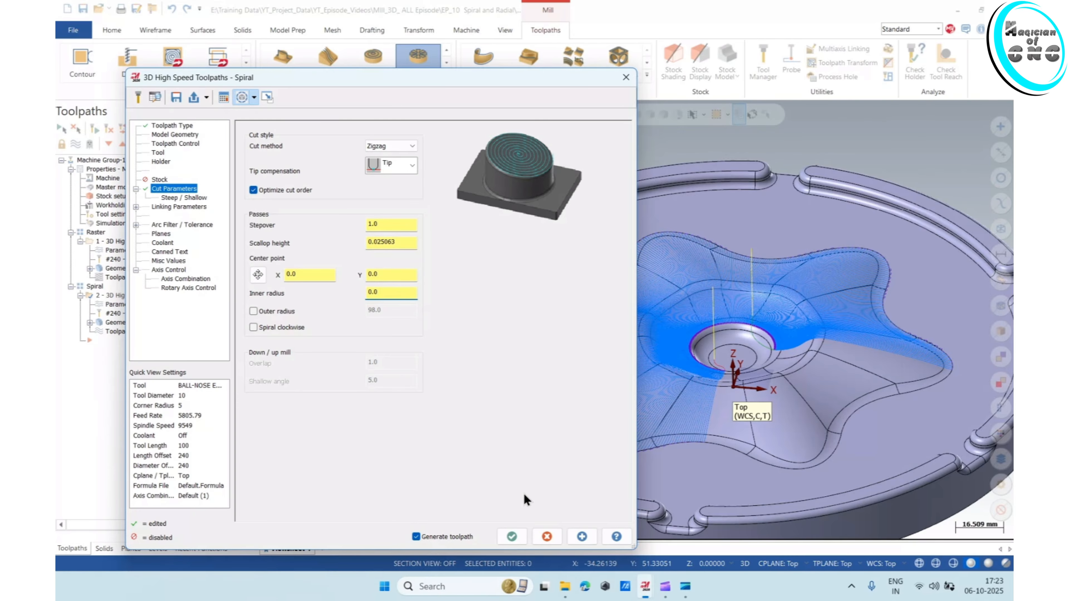
click(512, 536)
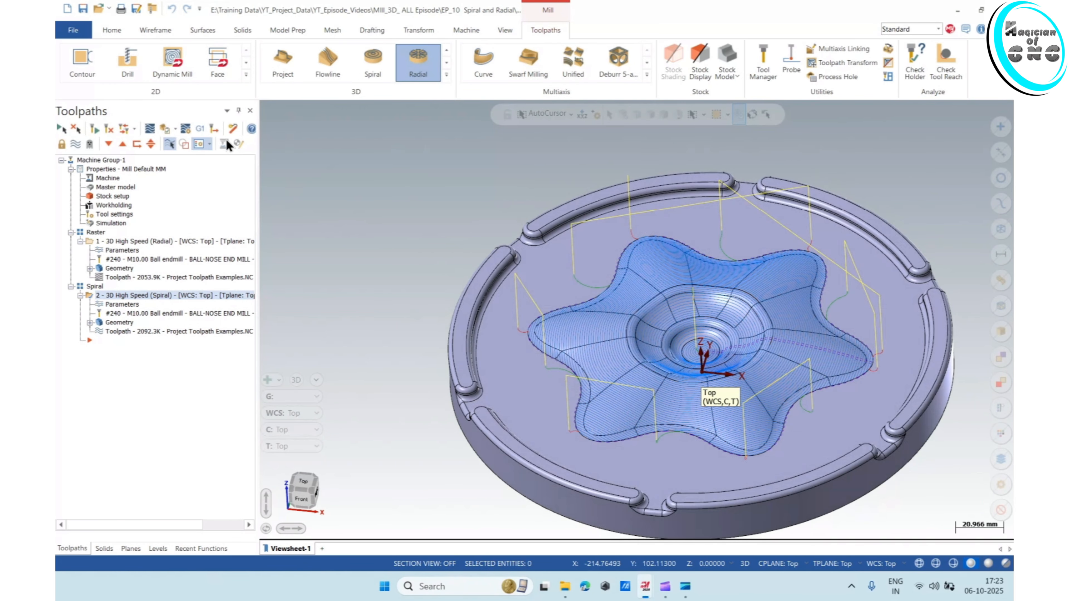
Backplot the spiral toolpath, replaying it at a slower speed to watch it start from the central recess.
click(224, 143)
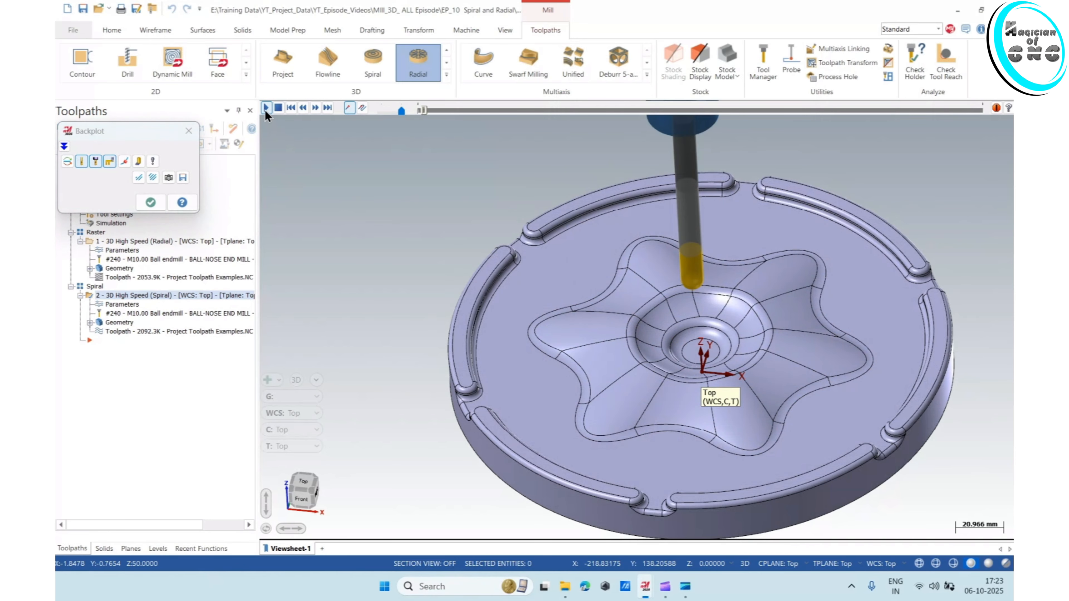
click(266, 108)
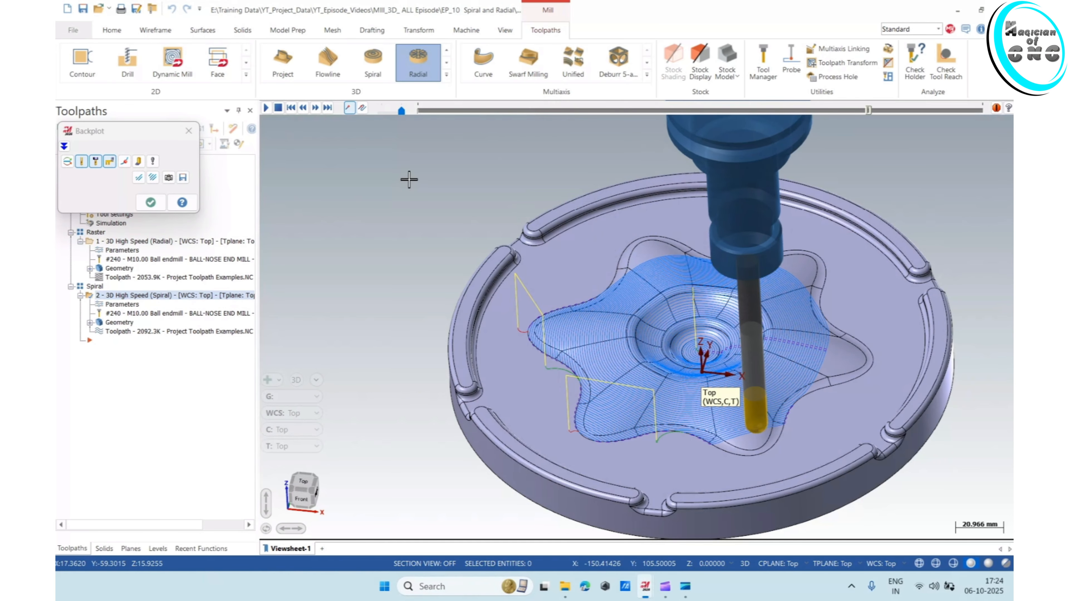
click(381, 112)
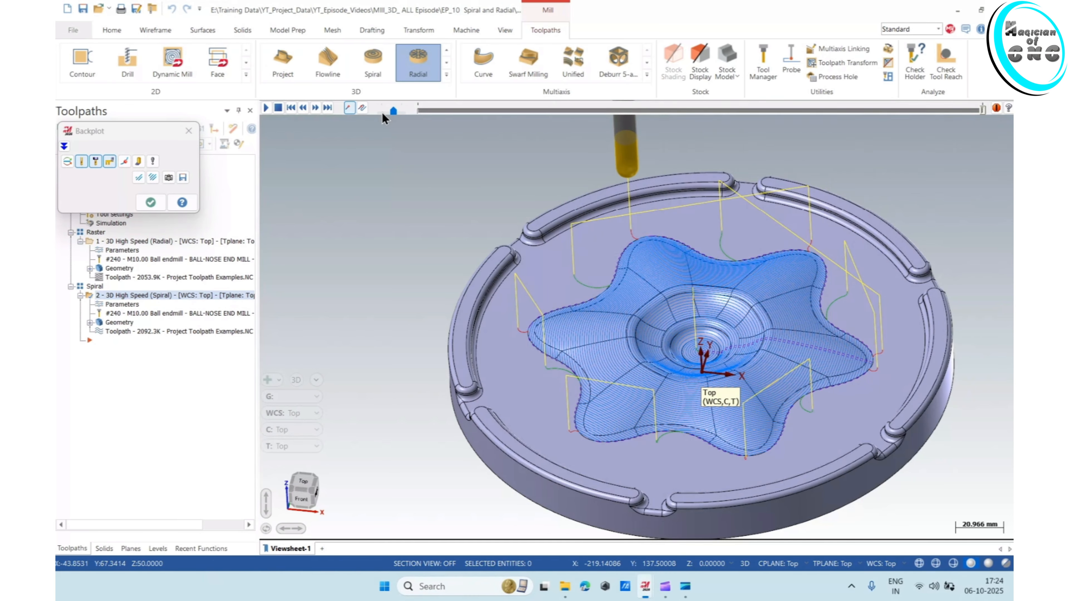
click(266, 107)
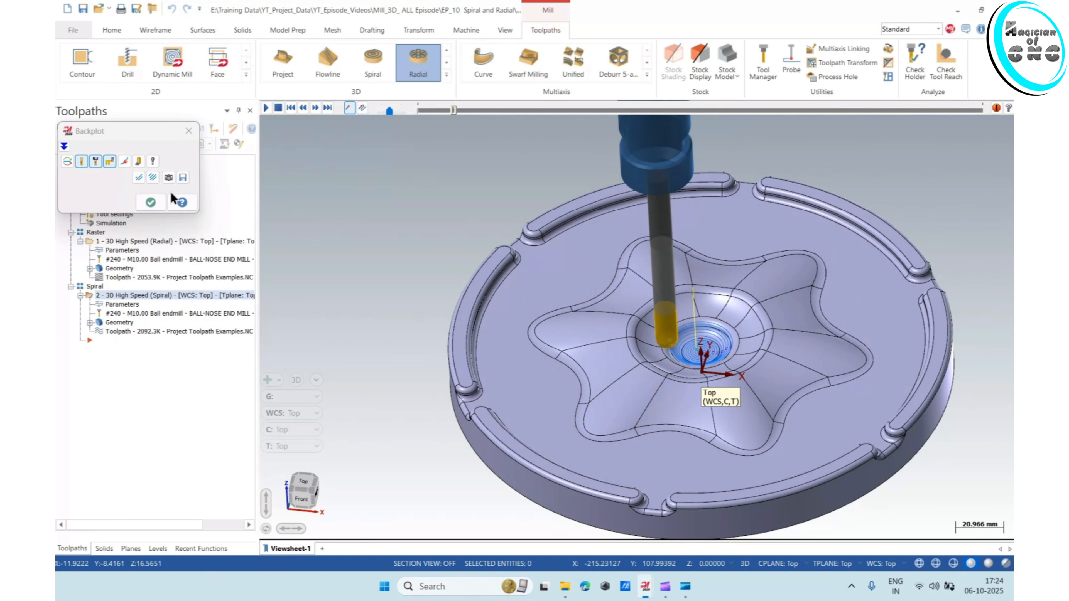
click(151, 202)
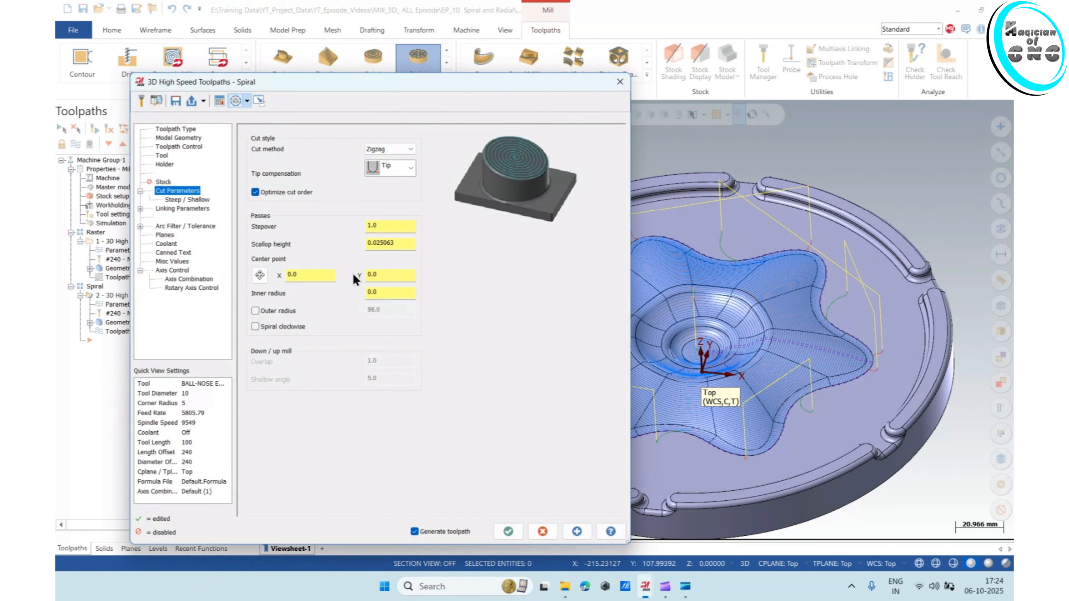
Set the spiral operation's cut method to One Way and regenerate the toolpath.
scroll(396, 146, up, 1)
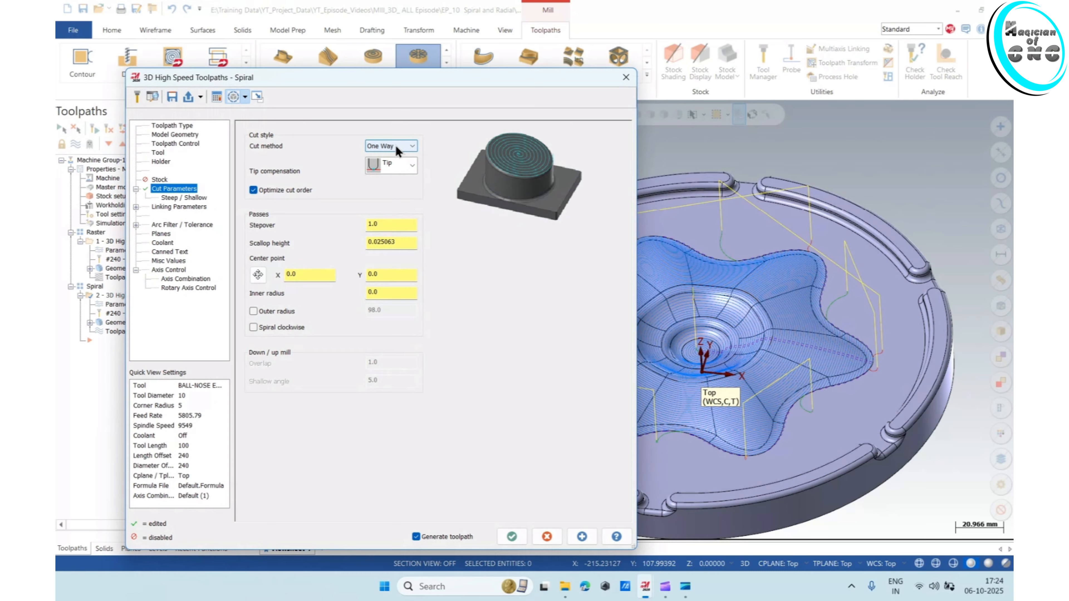
click(571, 537)
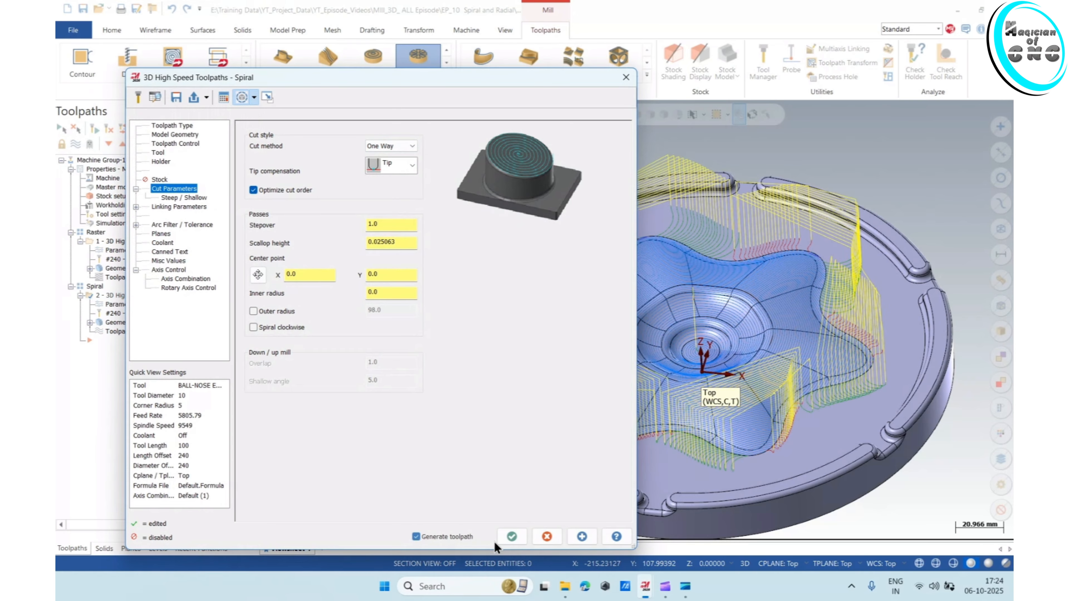
click(512, 536)
scroll(382, 243, up, 2)
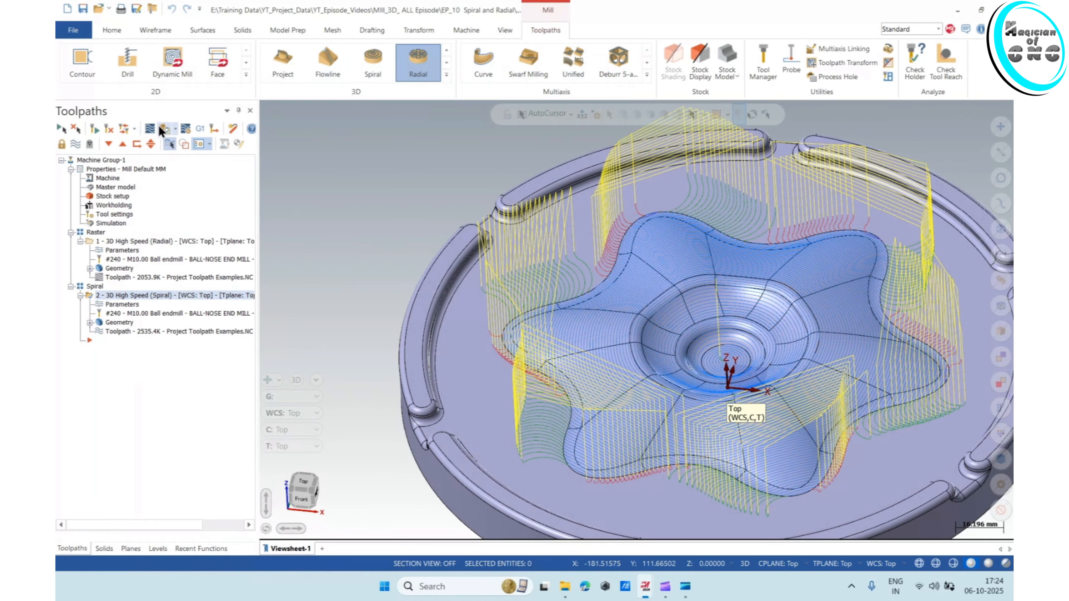
Backplot the One Way spiral toolpath to examine its cutting direction across the star-shaped pocket.
click(152, 127)
click(265, 108)
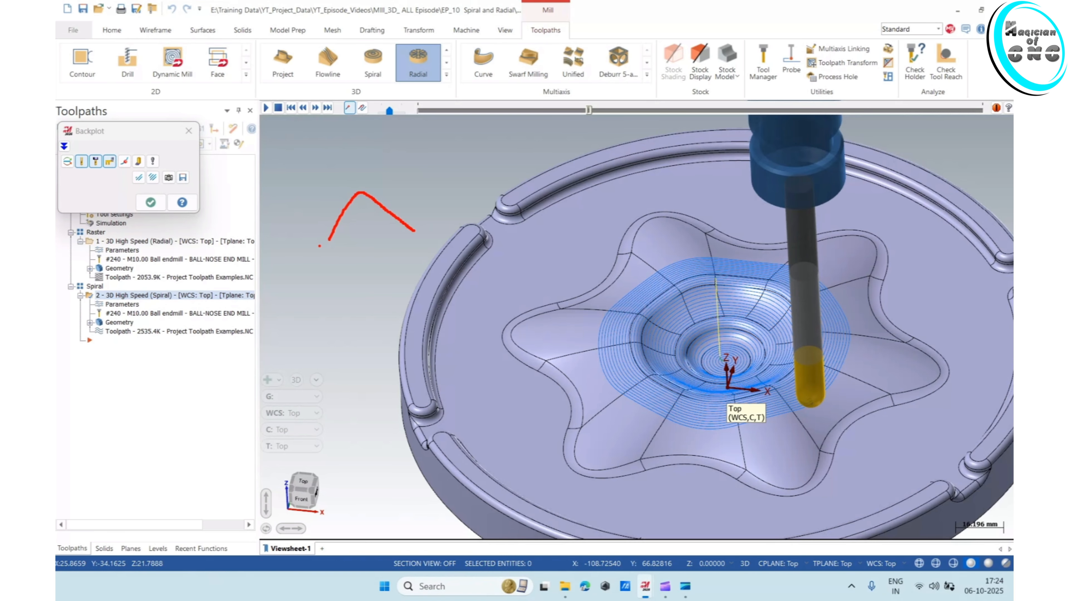
key(Escape)
scroll(438, 264, down, 1)
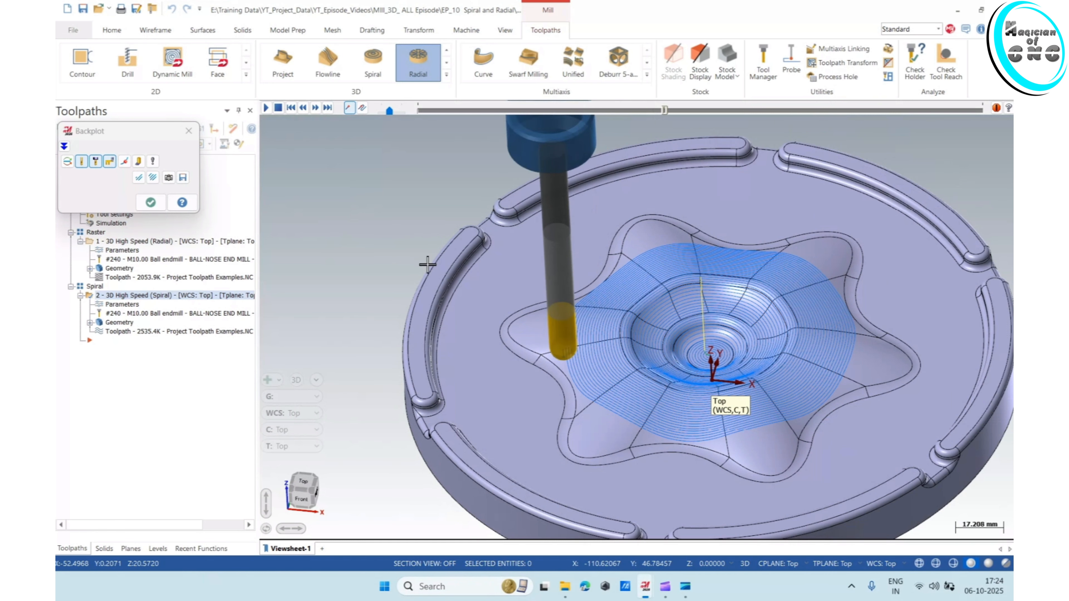
click(160, 200)
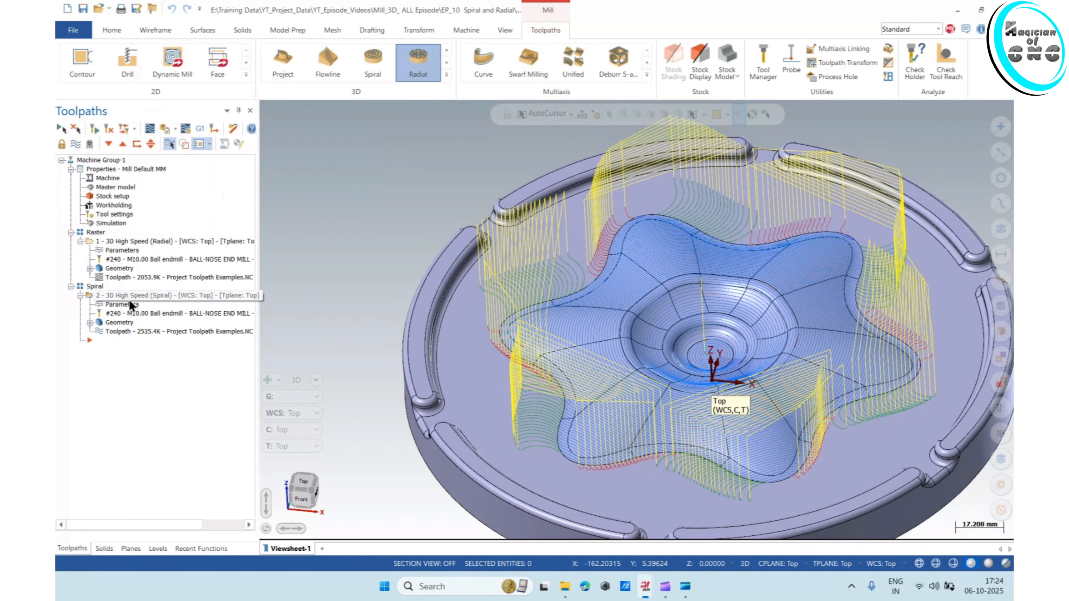
Enable the clockwise spiral direction in the cut parameters and regenerate the toolpath.
click(129, 297)
click(128, 303)
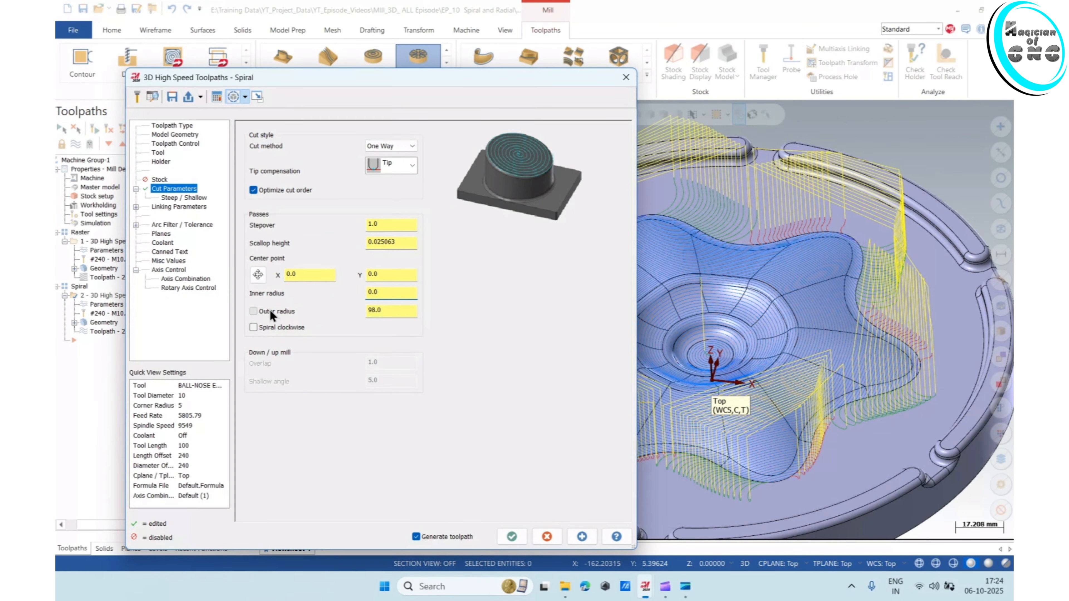
click(271, 311)
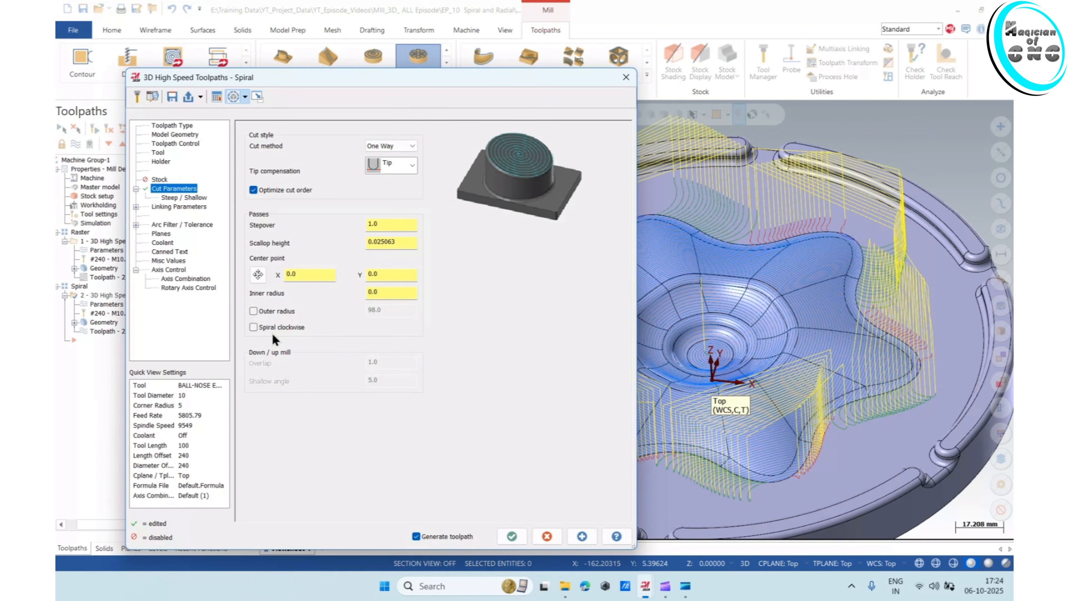
click(580, 534)
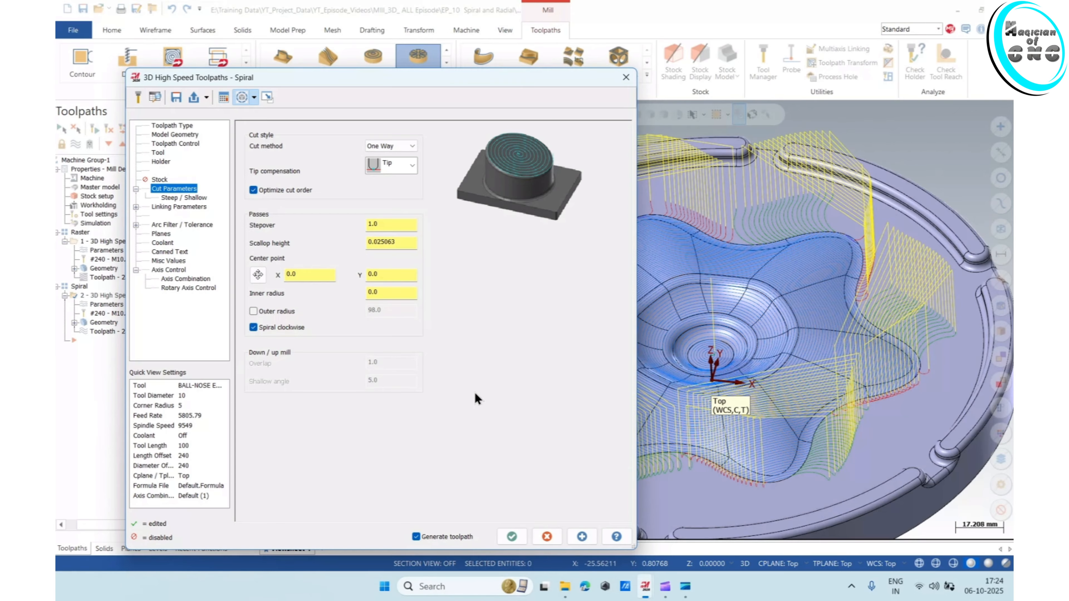
Set the clockwise spiral's cut method back to Zigzag and regenerate the toolpath.
click(402, 145)
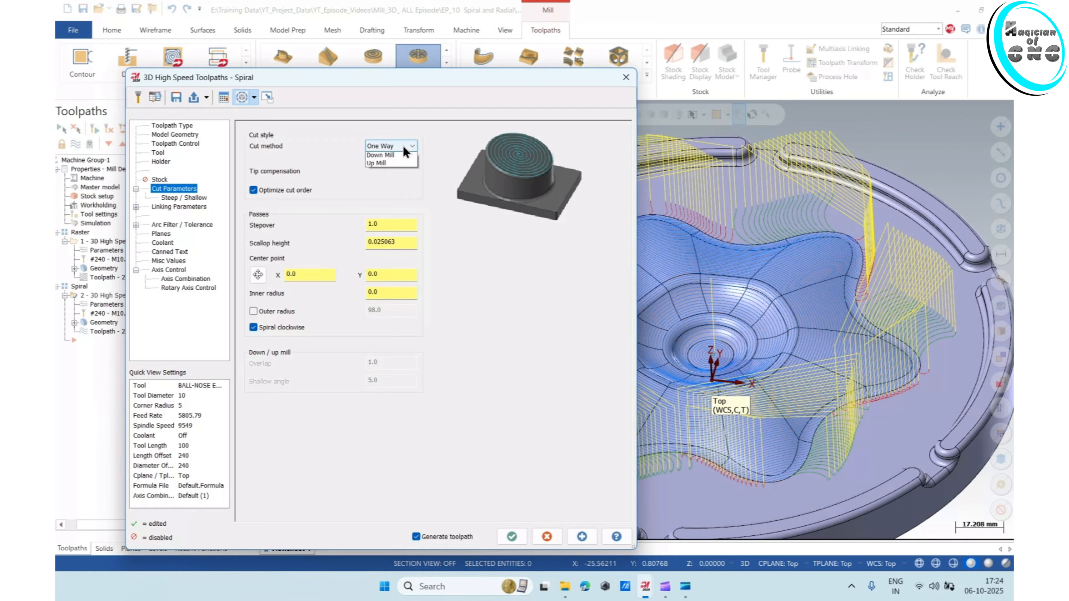
click(403, 145)
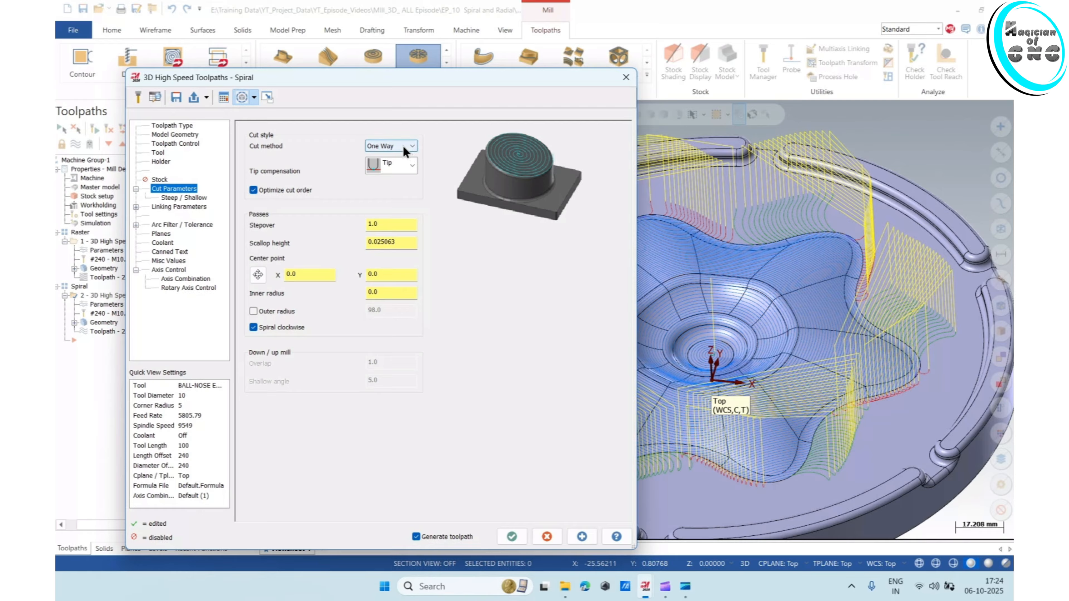
click(402, 146)
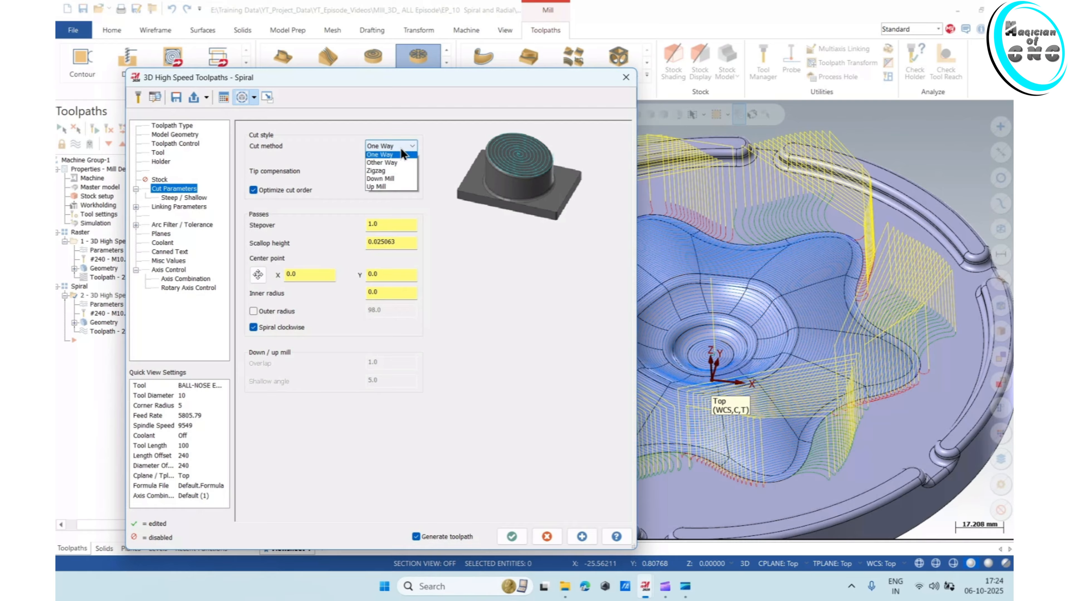
click(381, 177)
click(512, 536)
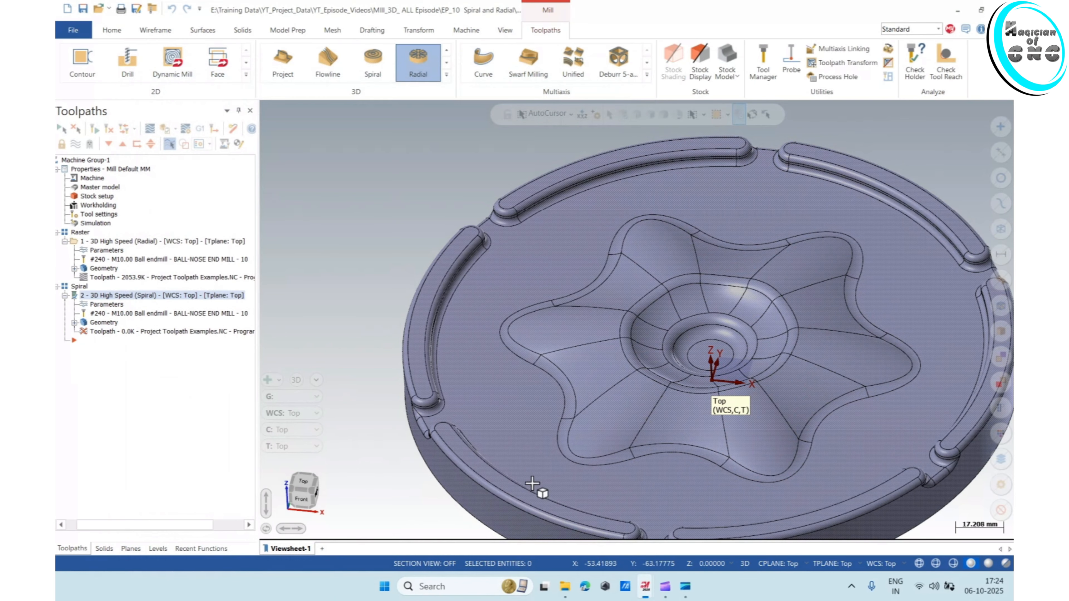
scroll(625, 349, up, 3)
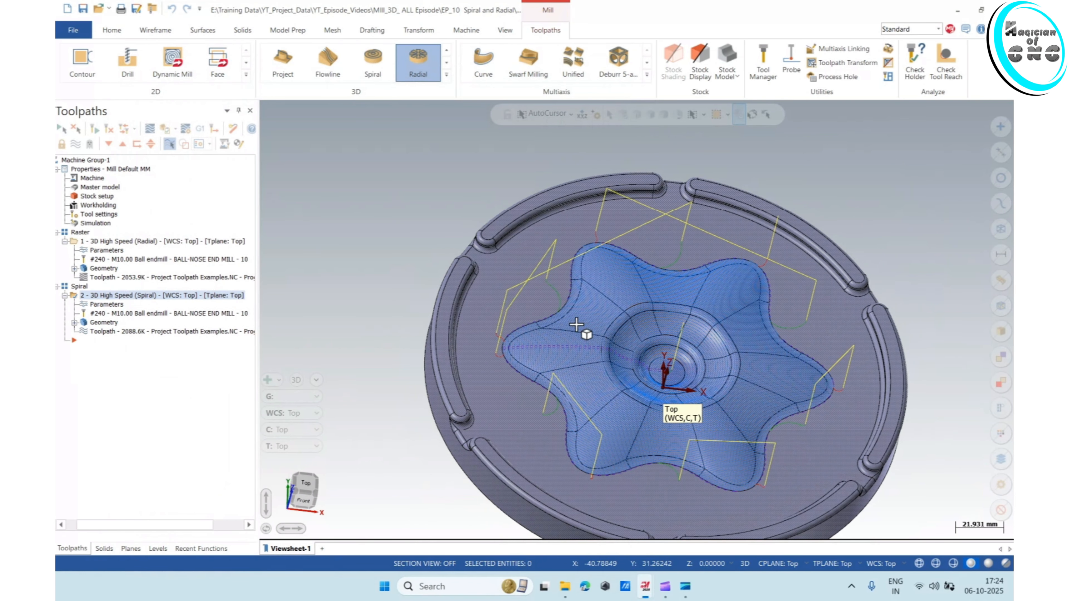
middle_drag(580, 328, 554, 312)
Remove the containment boundary from the spiral operation's toolpath control settings and return to its cut parameters.
click(107, 304)
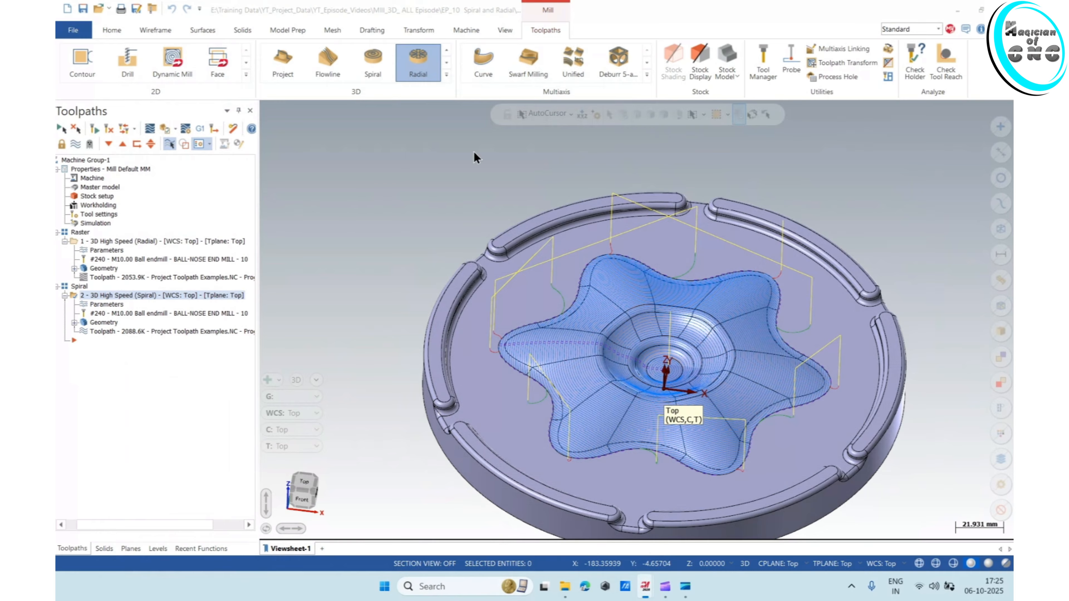
click(175, 143)
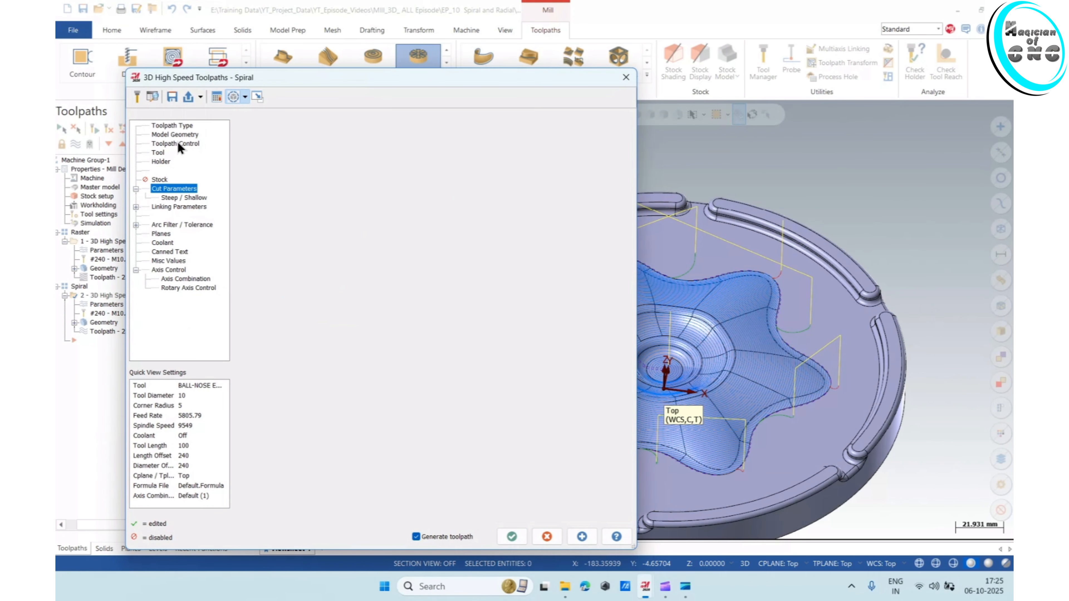
click(416, 150)
click(174, 188)
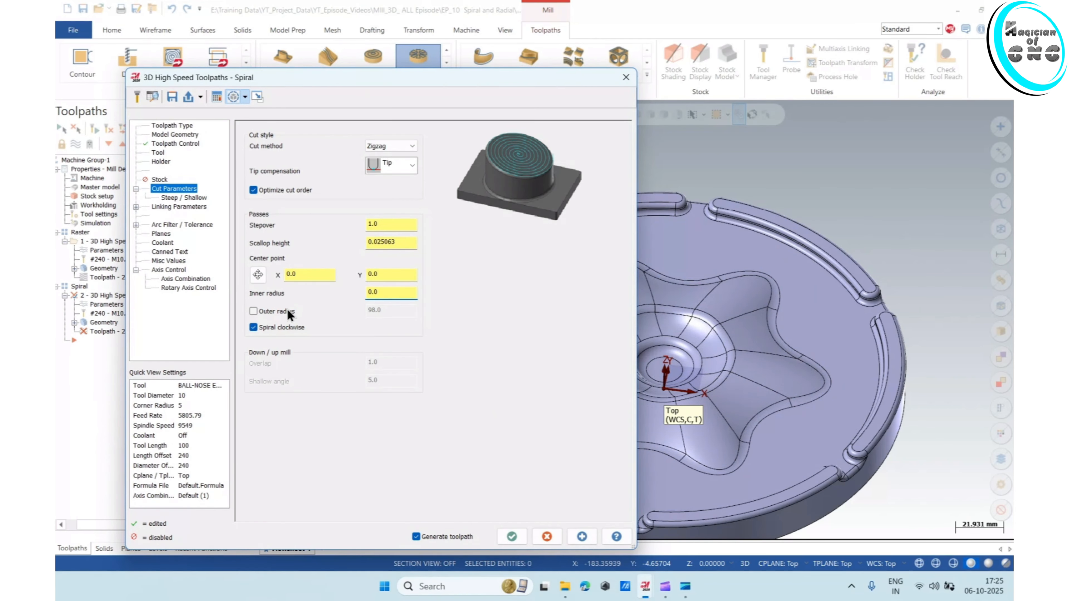
Enable the spiral's outer radius, take its 98.0 value from the inner edge of the raised rim, and regenerate the toolpath.
click(288, 310)
click(386, 310)
right_click(388, 312)
click(450, 362)
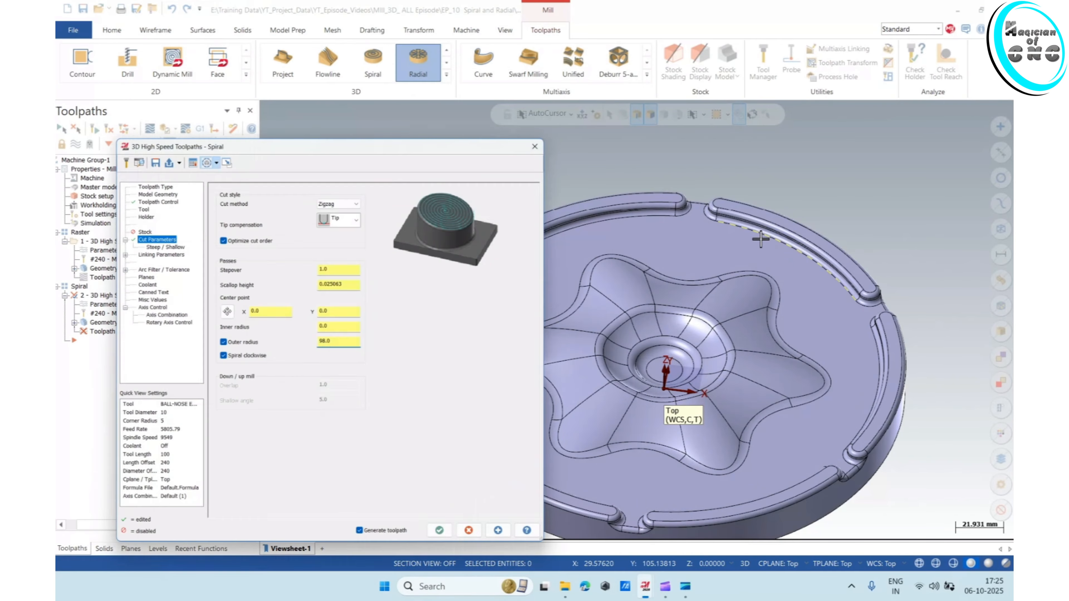
click(761, 238)
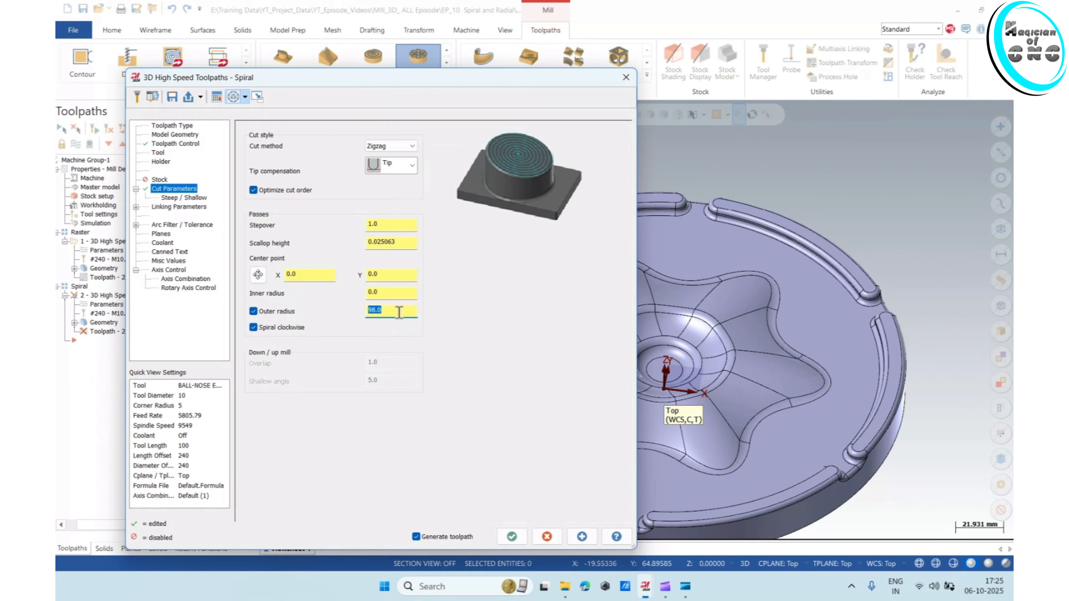
click(517, 537)
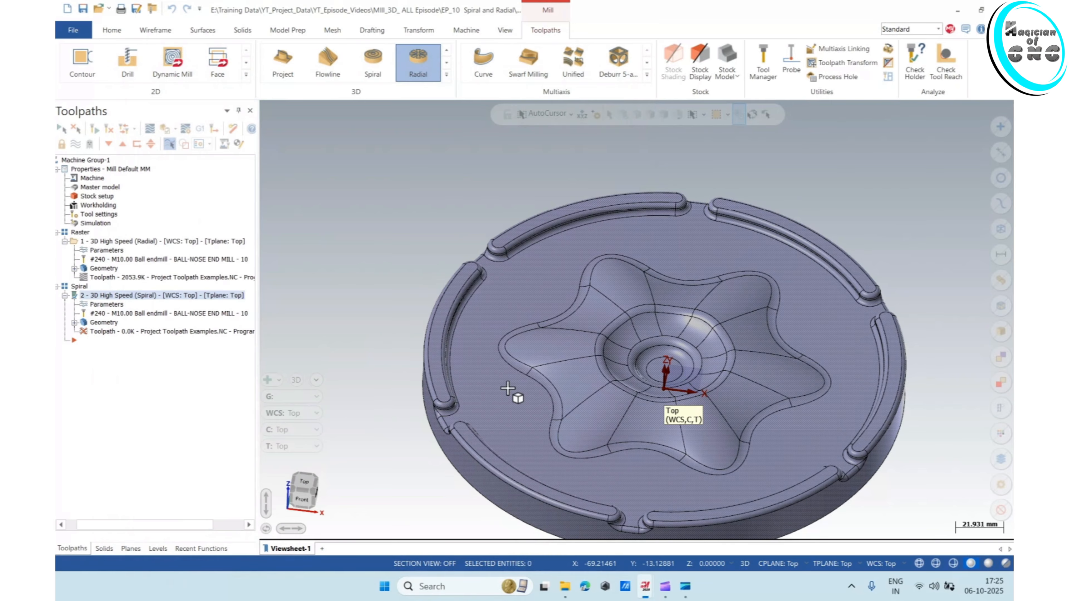
Backplot the regenerated spiral toolpath to examine its motion from the centre outward.
middle_drag(519, 302, 663, 266)
scroll(774, 280, up, 4)
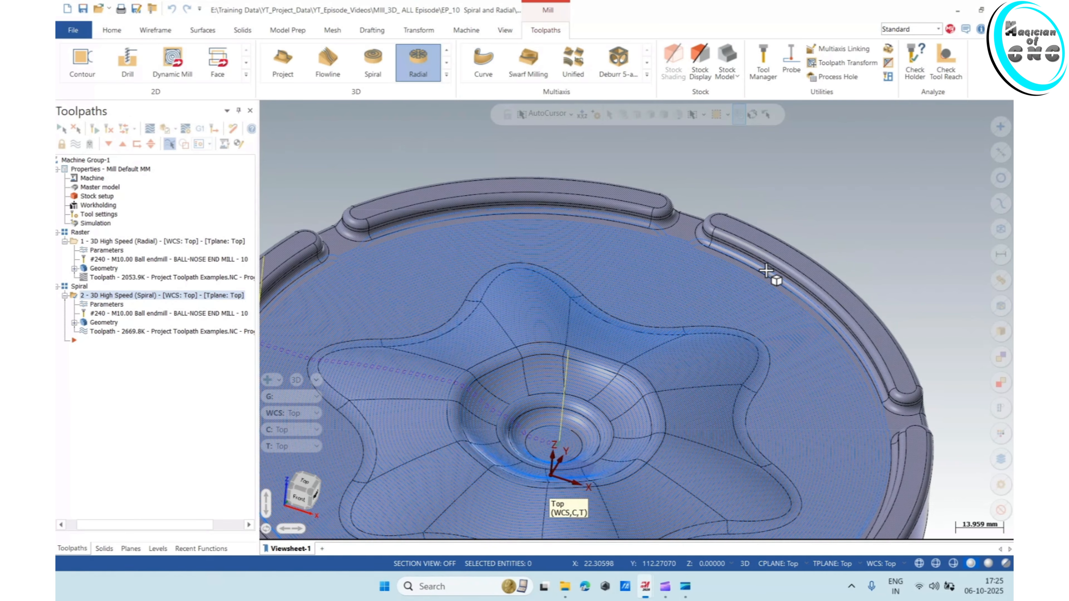
scroll(774, 253, down, 5)
middle_drag(736, 257, 665, 318)
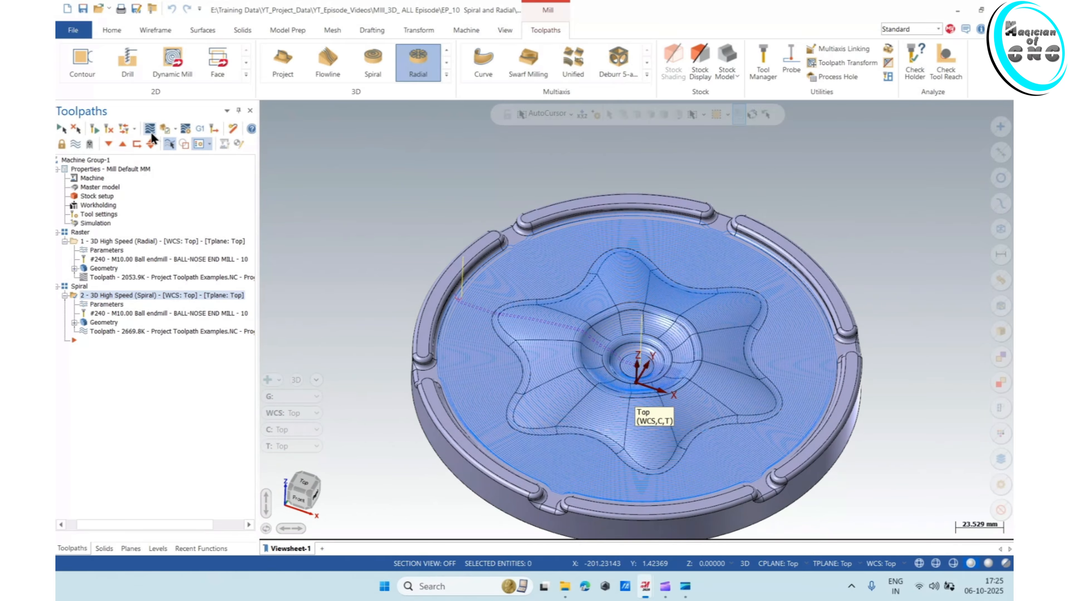
click(169, 145)
click(266, 108)
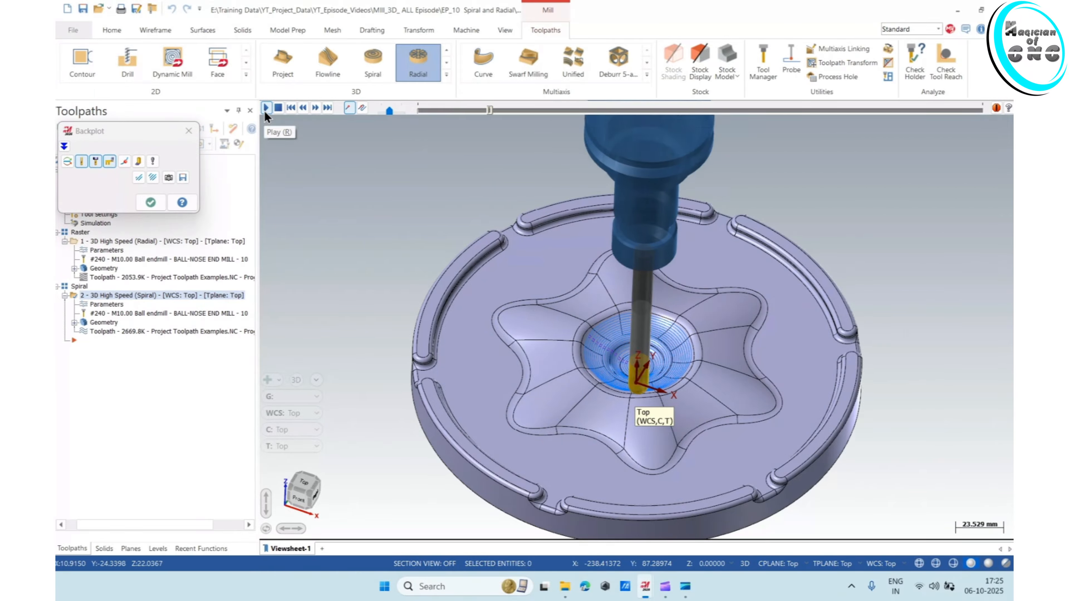
click(189, 130)
Examine the spiral passes around the centre recess, over the star-shaped pocket and out to the rim.
mouse_move(478, 313)
middle_down()
mouse_move(475, 303)
mouse_move(486, 307)
middle_up()
scroll(644, 303, up, 2)
middle_drag(644, 303, 624, 331)
scroll(637, 357, up, 2)
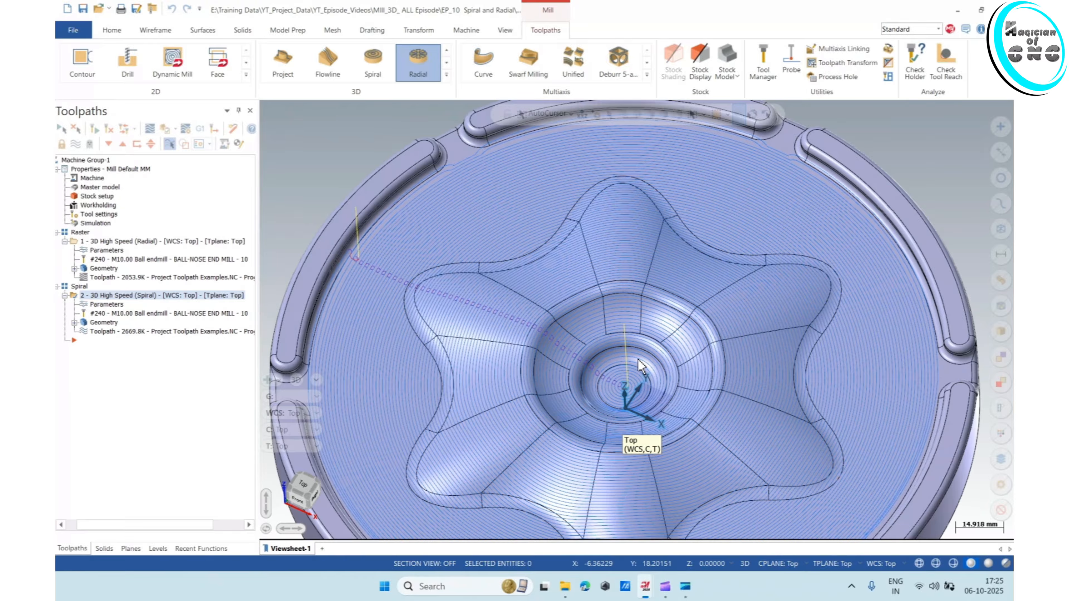
scroll(648, 355, down, 1)
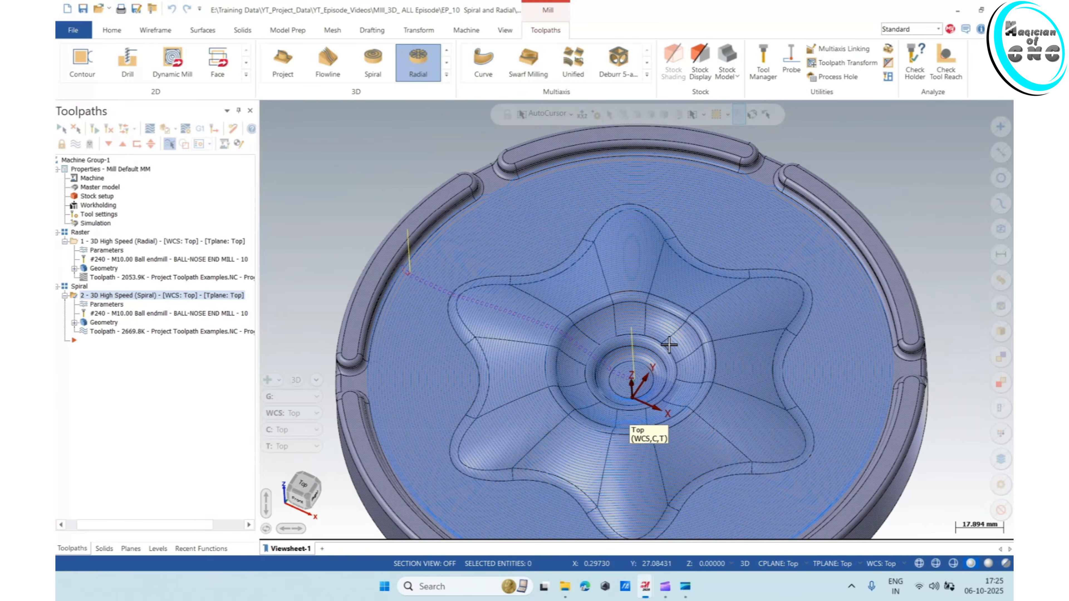
middle_drag(672, 342, 684, 279)
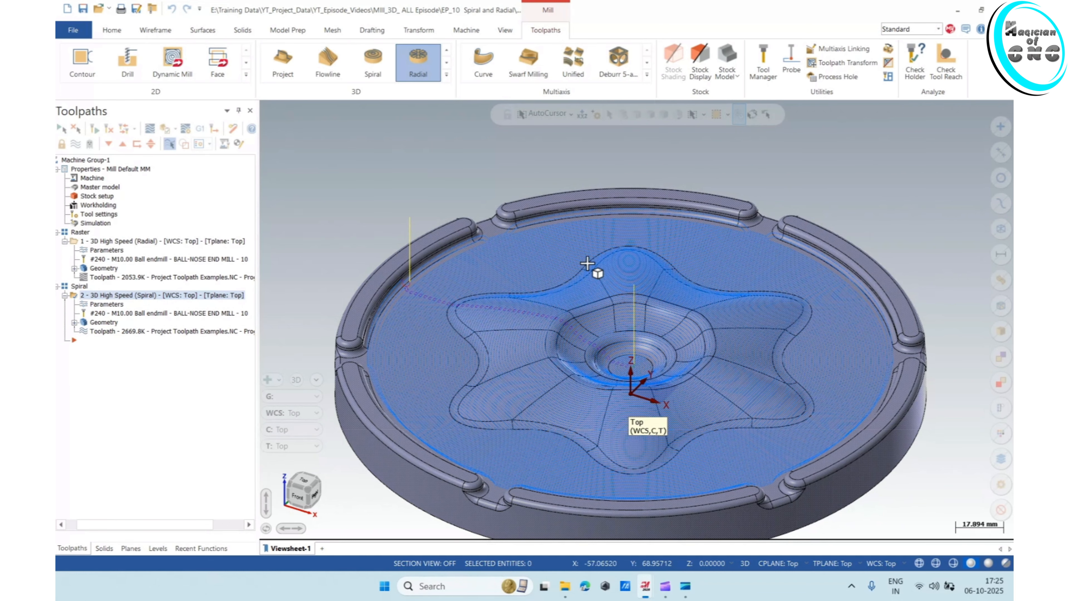
scroll(576, 264, down, 1)
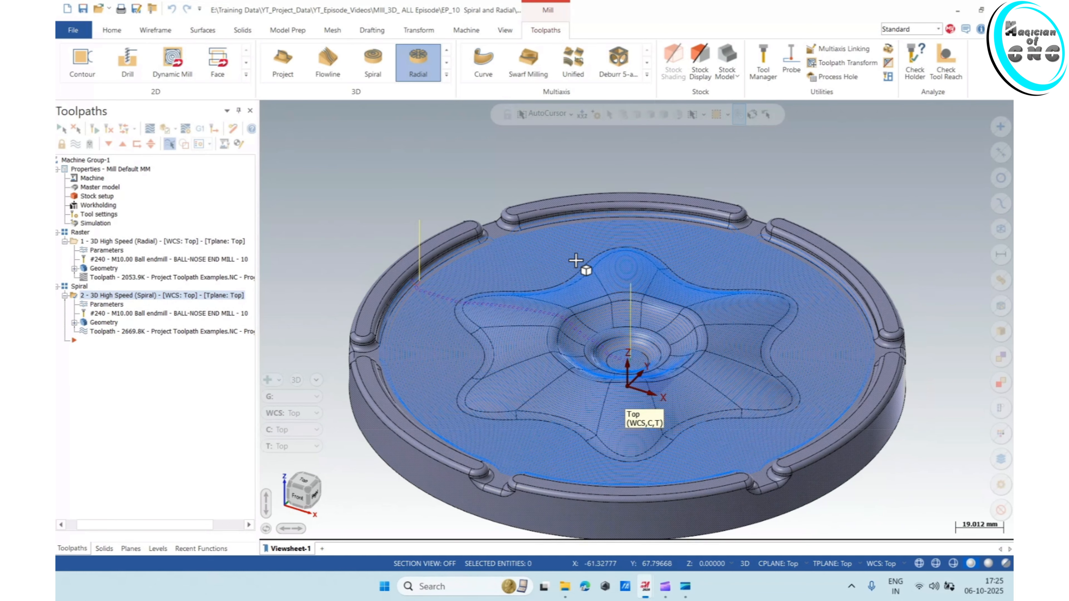
Display the full selection of 3D toolpath types.
click(447, 74)
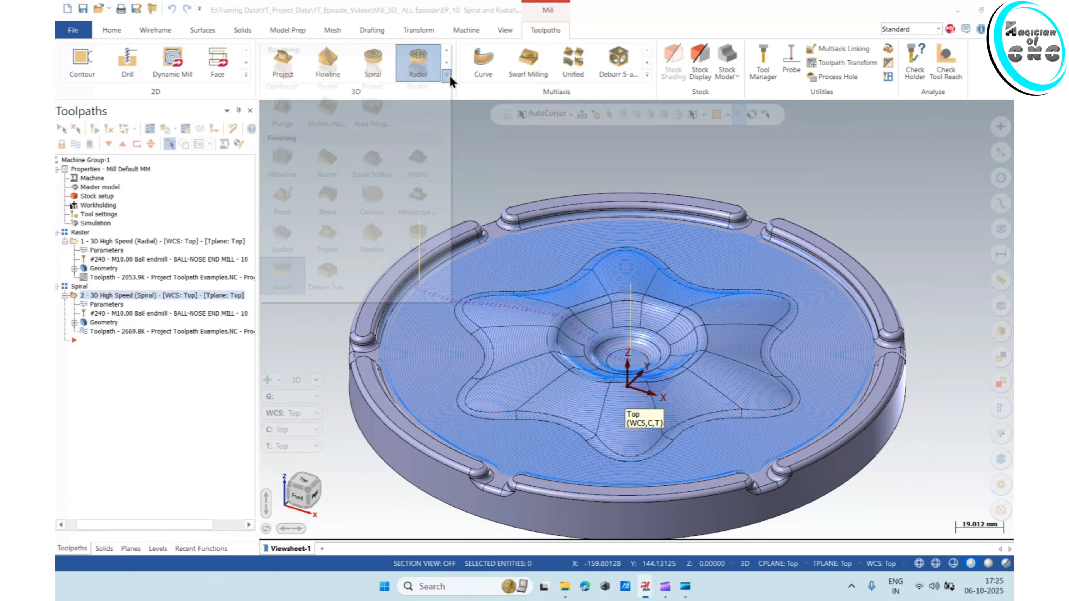